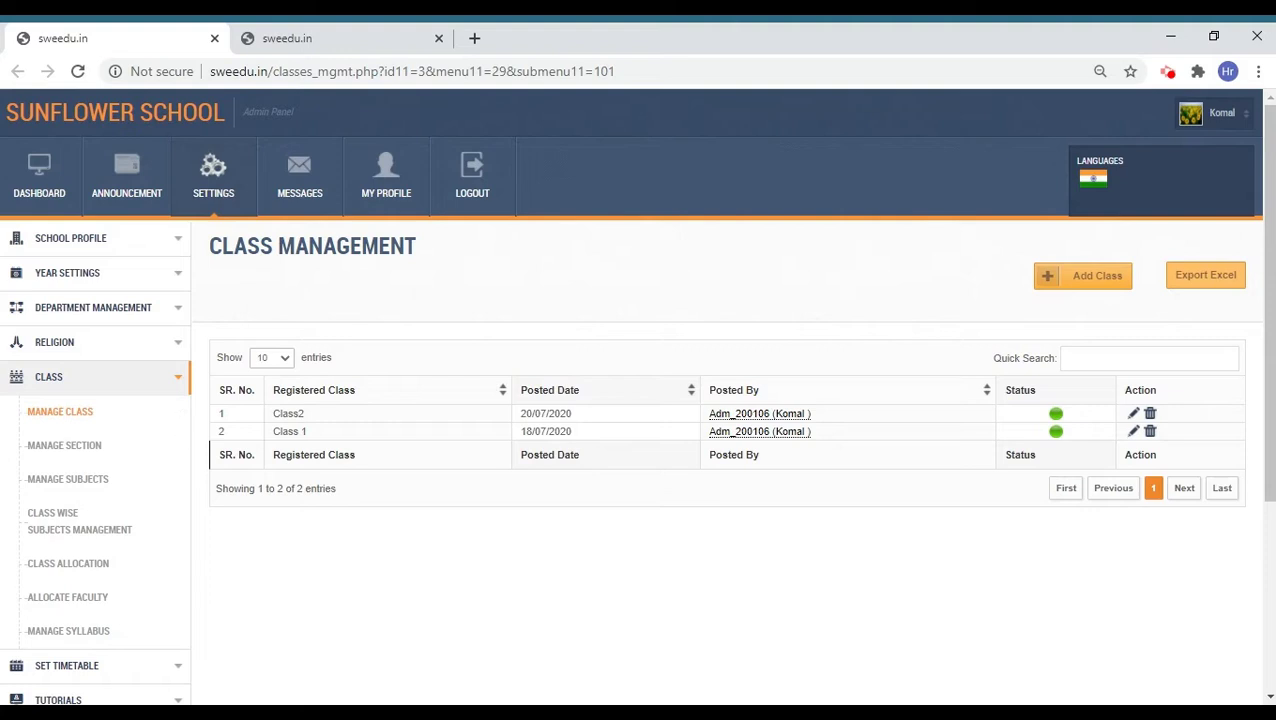
# - Open the form for adding a class and try to save it with the class name left empty
pyautogui.click(1082, 278)
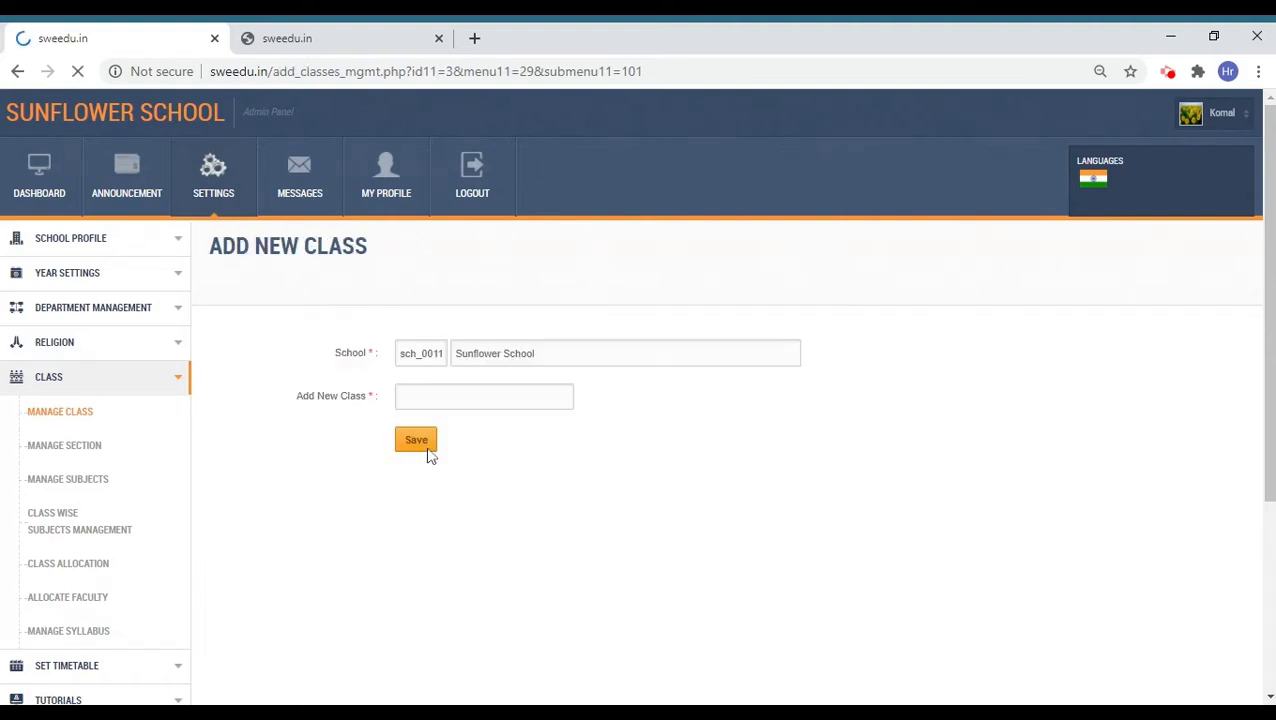
pyautogui.click(427, 452)
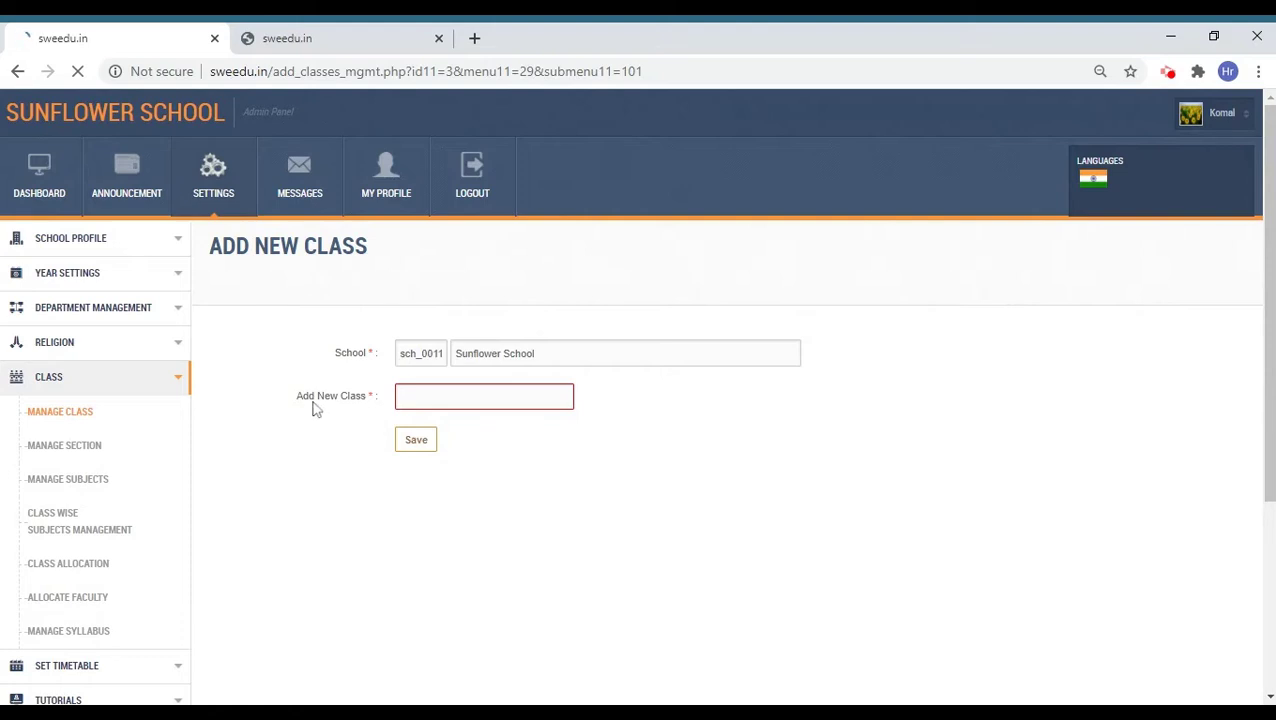
# - In section management, try to add a new section to Class2 with the section name left empty
pyautogui.click(80, 447)
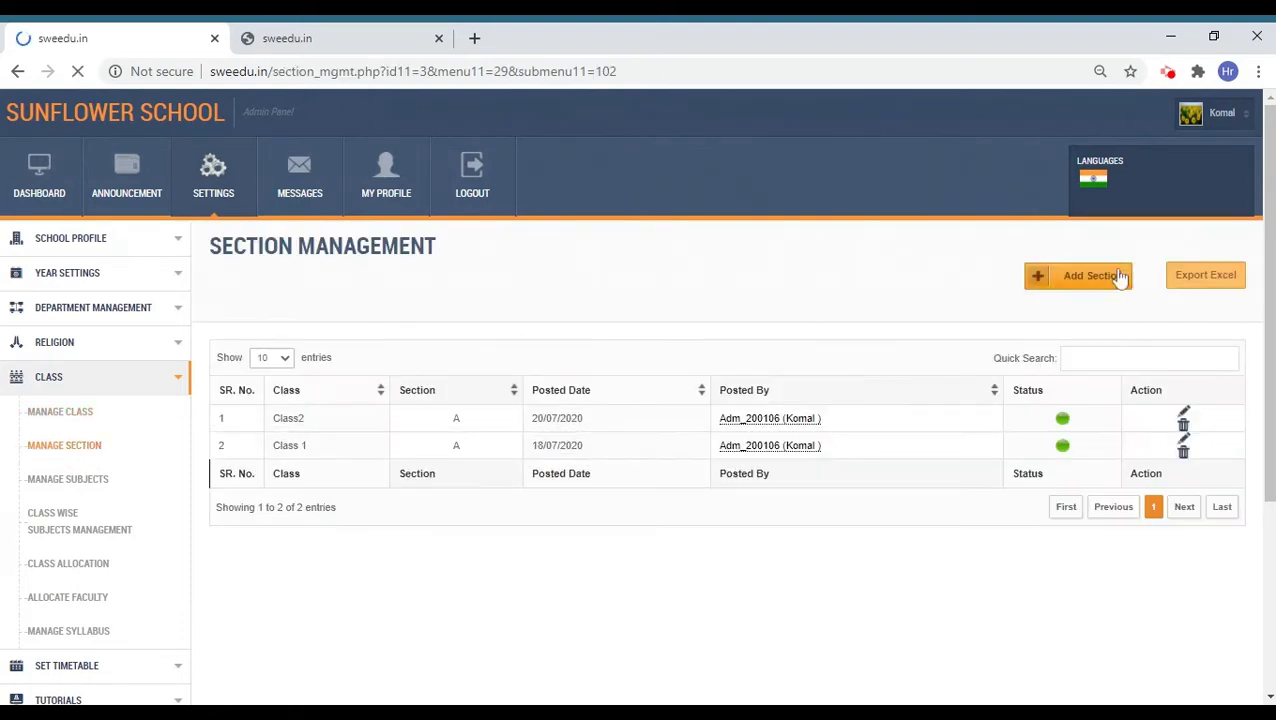
pyautogui.click(1078, 276)
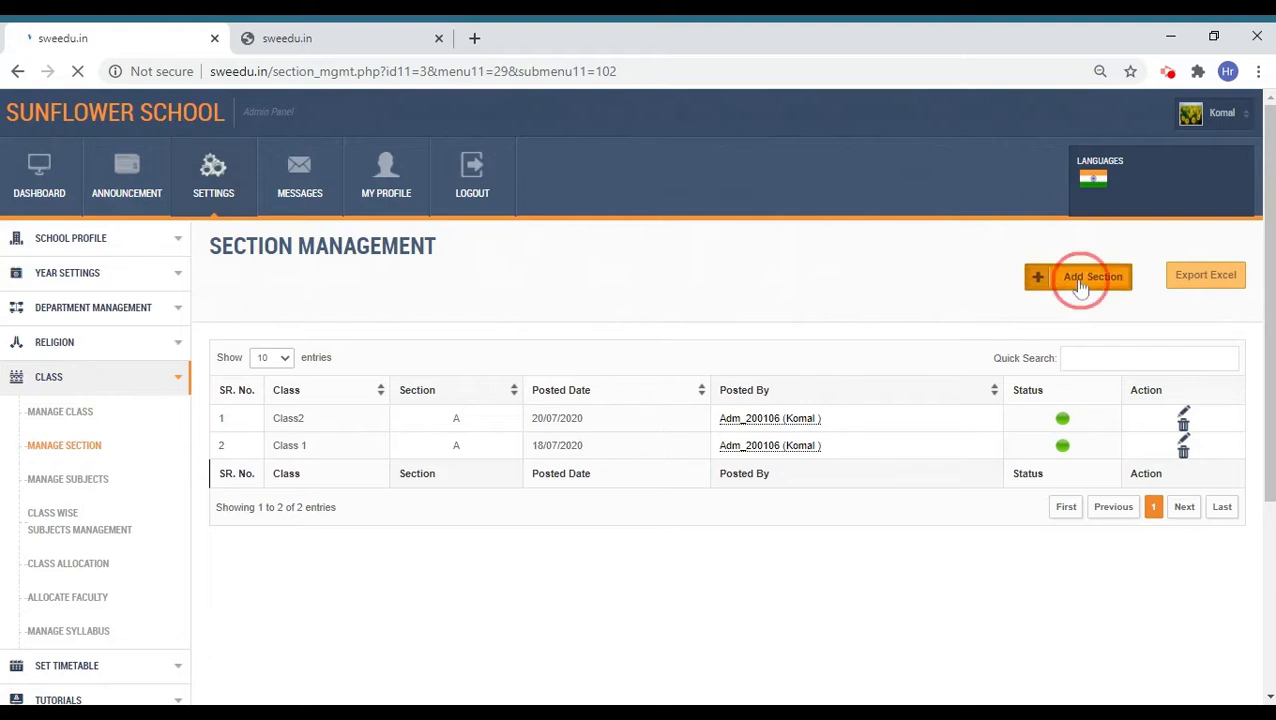
pyautogui.click(472, 398)
pyautogui.click(455, 422)
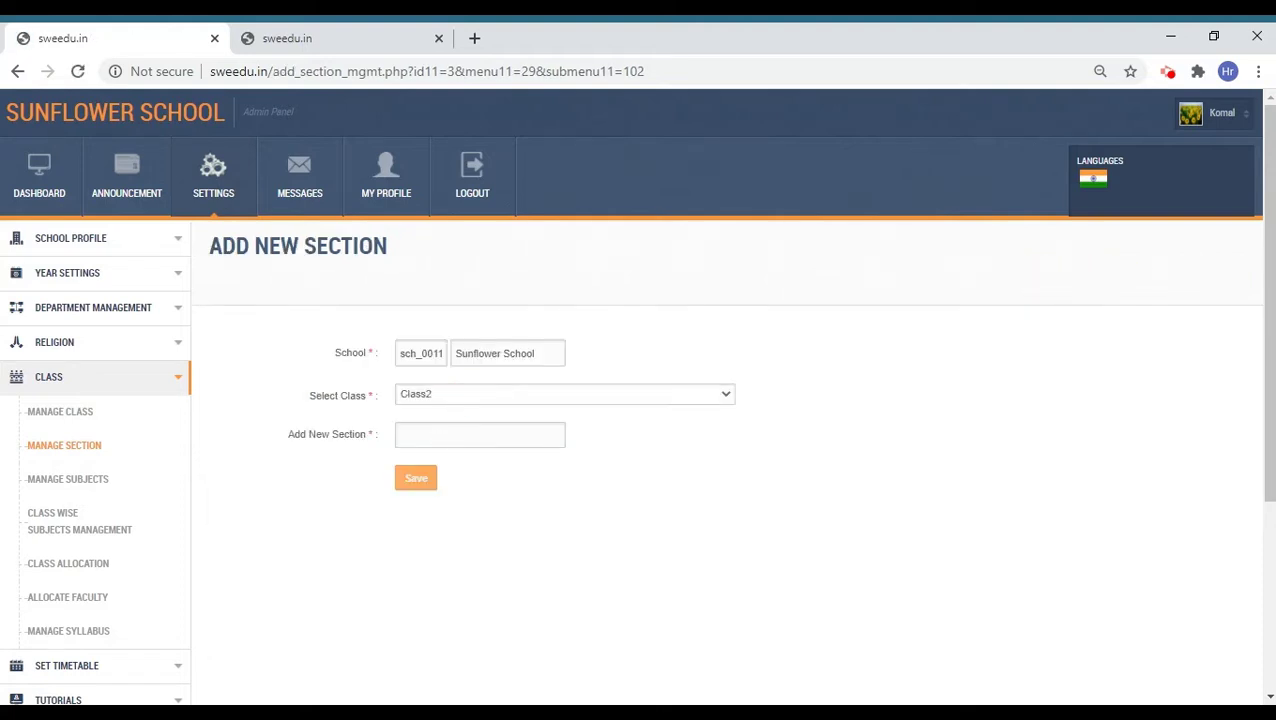
pyautogui.click(418, 478)
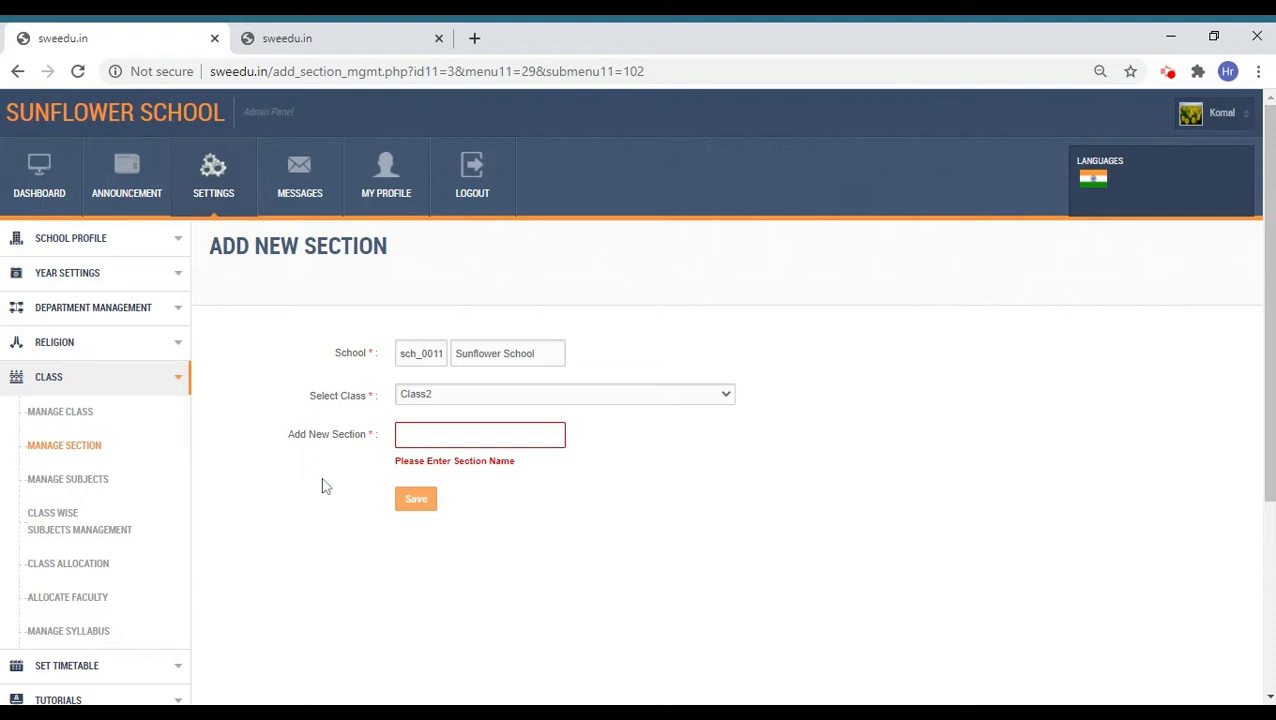
# - In subject management, try to save a sub subject under Maths with the subject name left empty
pyautogui.click(55, 478)
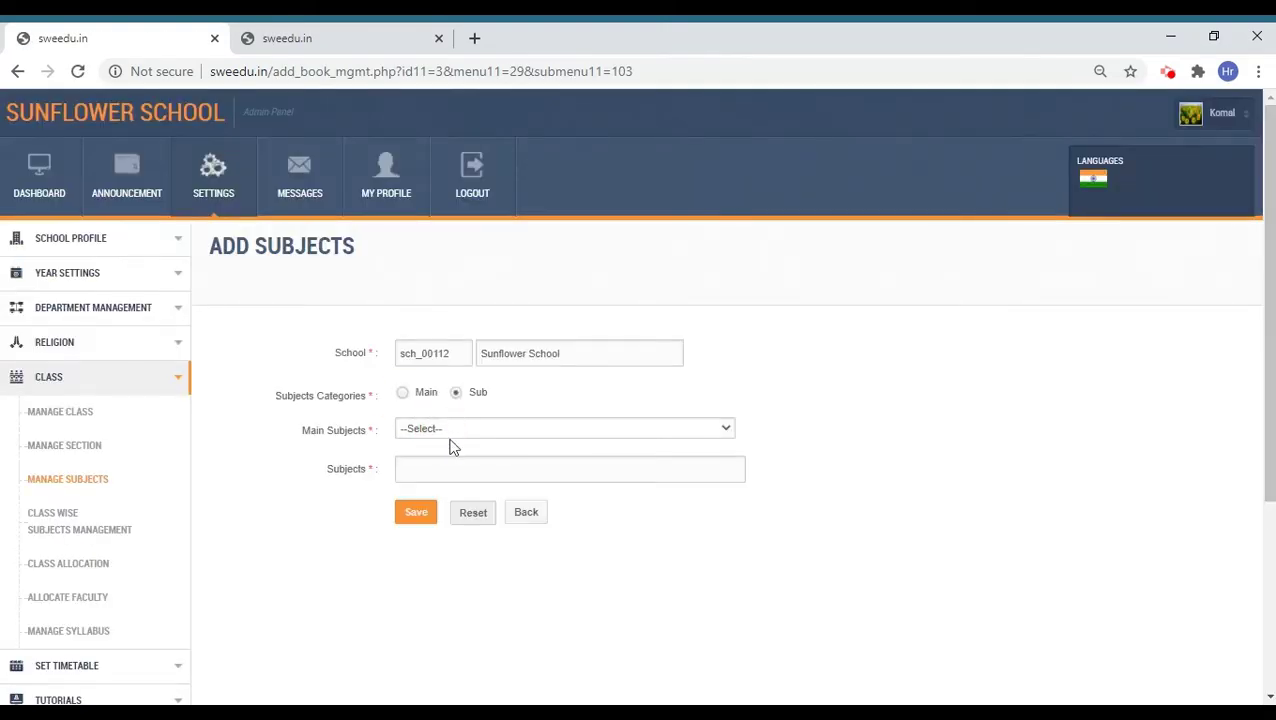
pyautogui.click(418, 514)
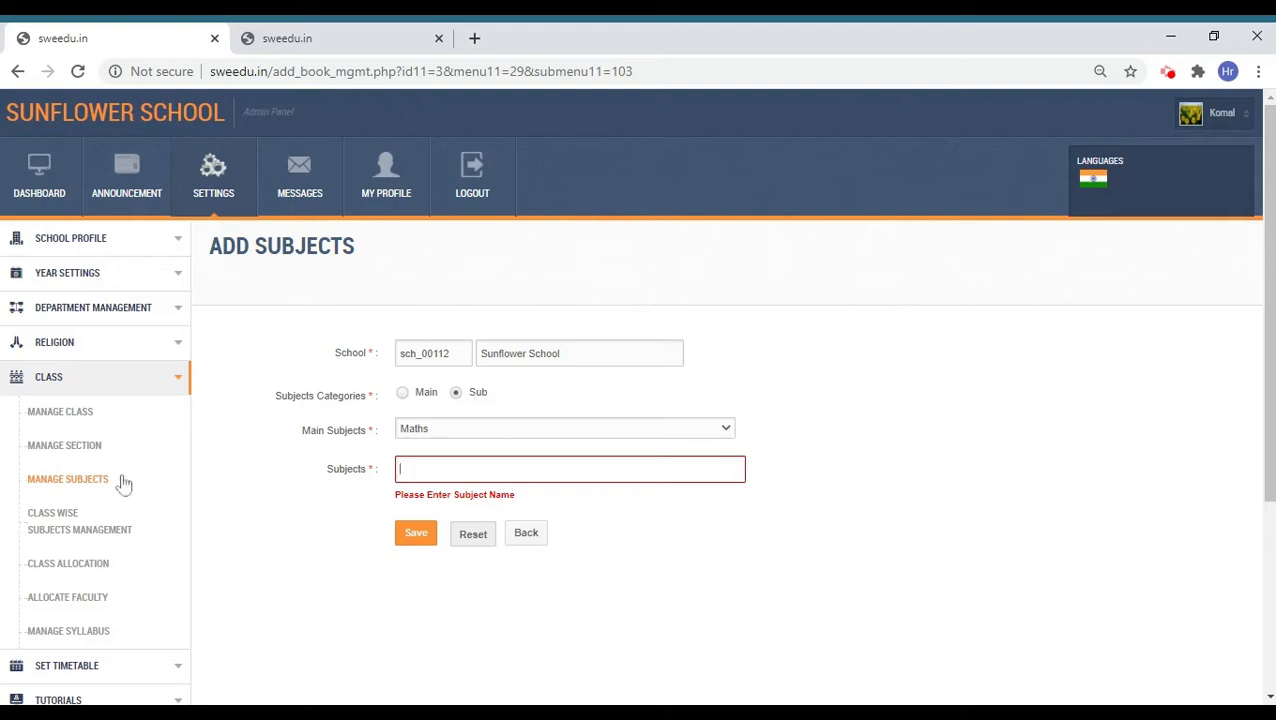
# - Start a class-wise subject assignment for the sections Class 1 - A and Class2 - A
pyautogui.click(58, 527)
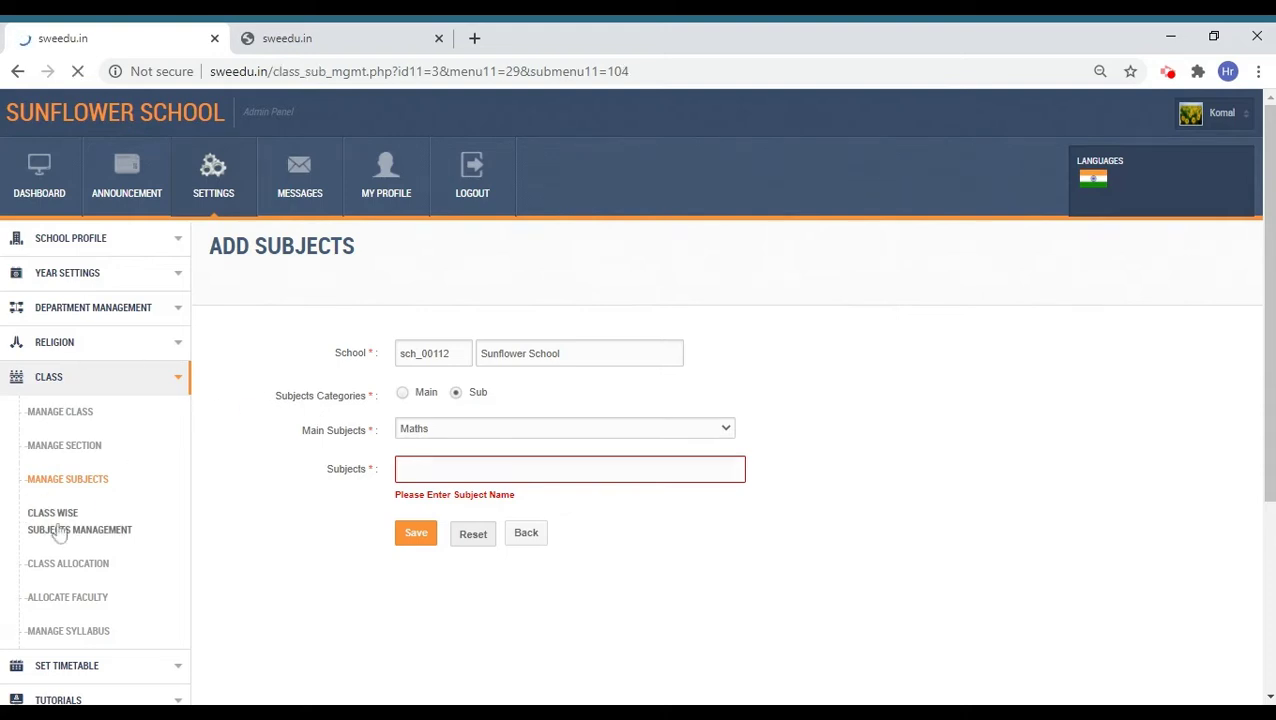
pyautogui.click(965, 278)
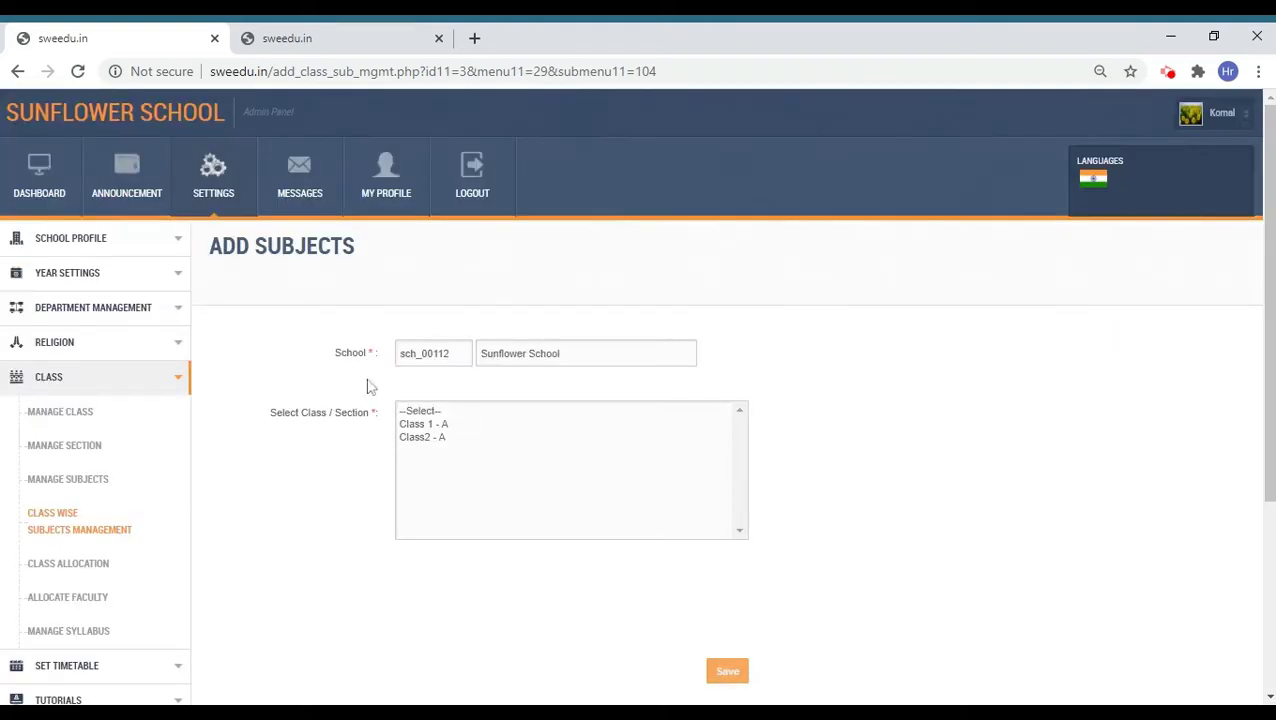
pyautogui.click(413, 424)
pyautogui.keyDown('ctrl'); pyautogui.click(420, 437); pyautogui.keyUp('ctrl')
pyautogui.scroll(-3, 421, 444)
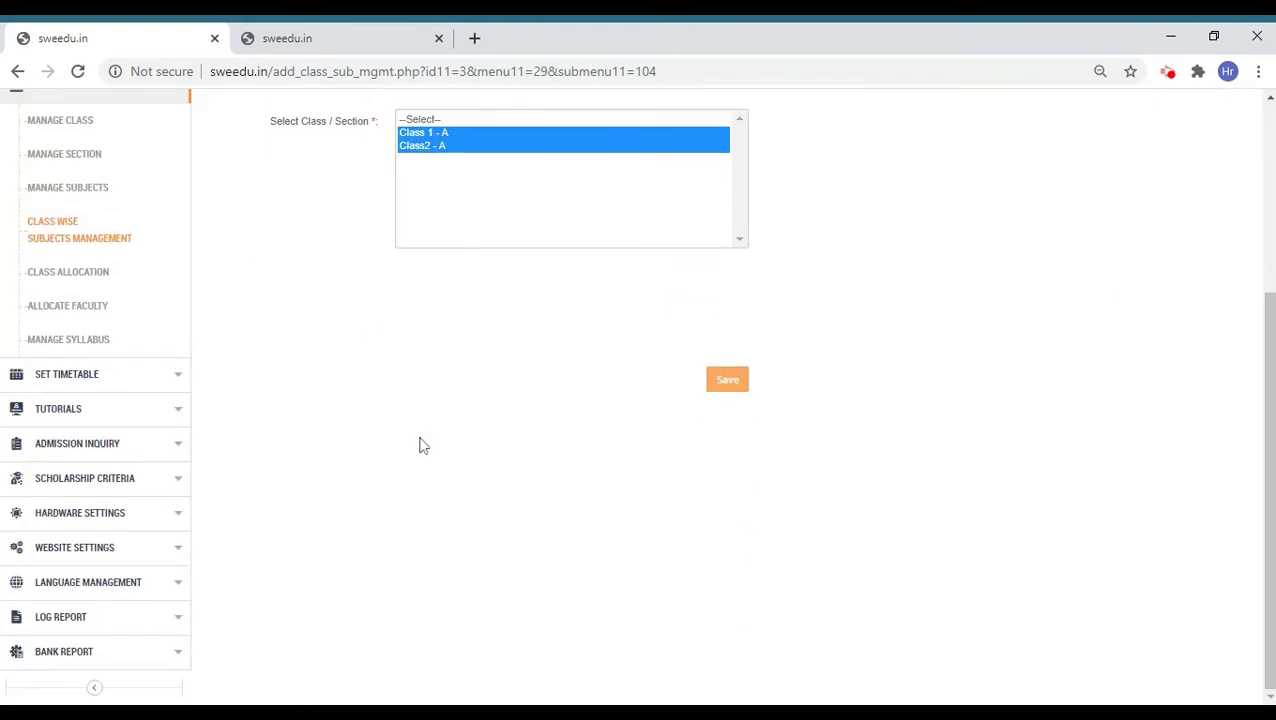
# - Select Science for Class 1 - A, and Maths, Science and English for Class2 - A
pyautogui.click(362, 441)
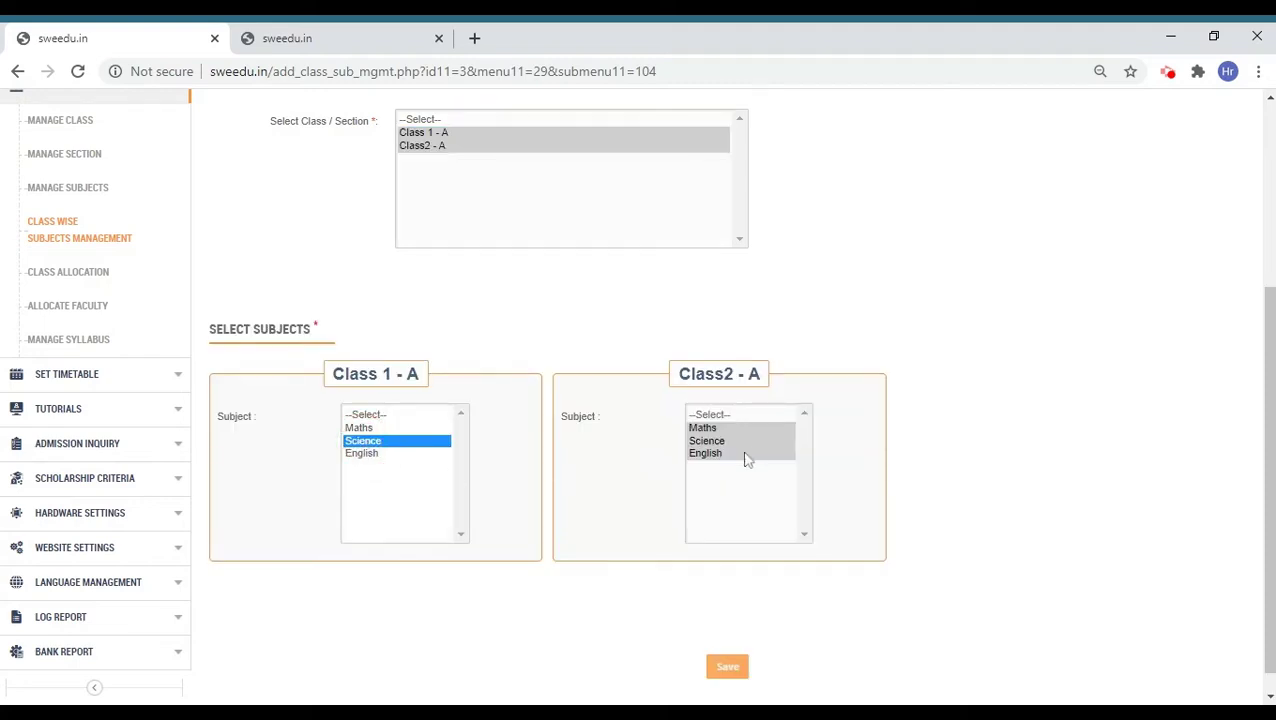
pyautogui.moveTo(714, 429); pyautogui.dragTo(712, 456)
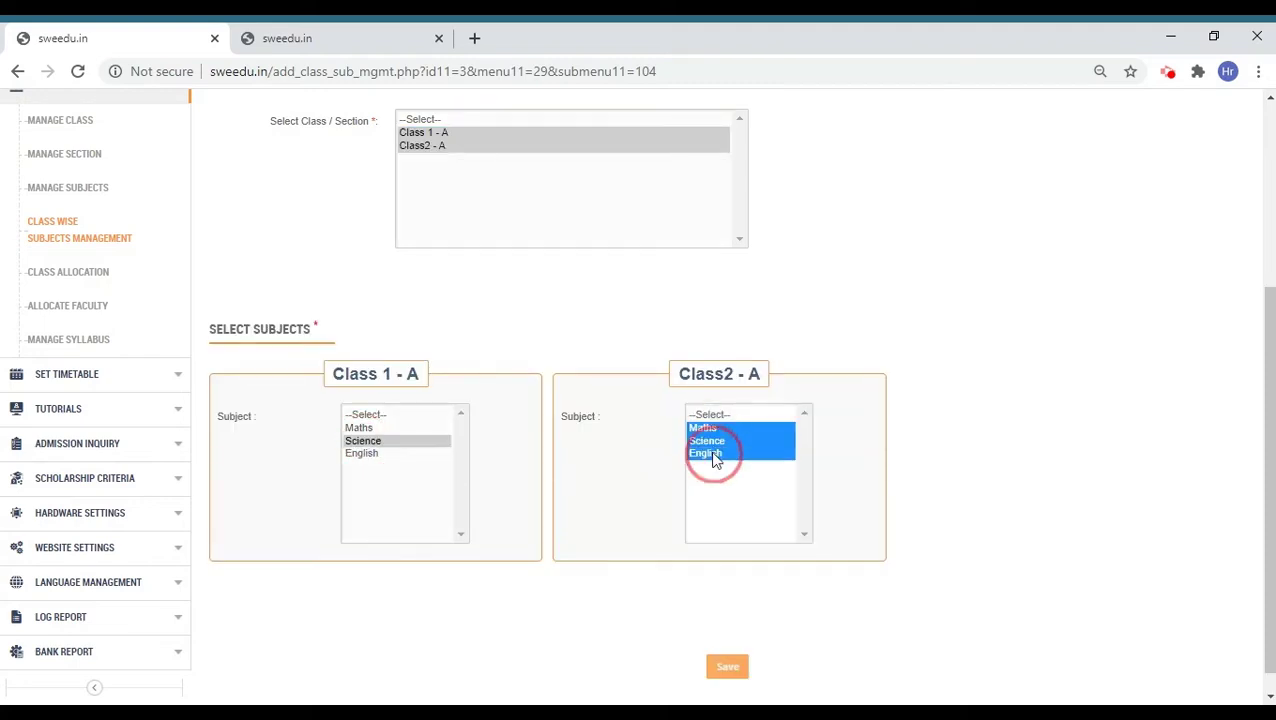
pyautogui.click(867, 347)
# - In class allocation, try to allocate Room No - 002 with the Allocate To field left empty
pyautogui.scroll(2, 183, 408)
pyautogui.click(84, 464)
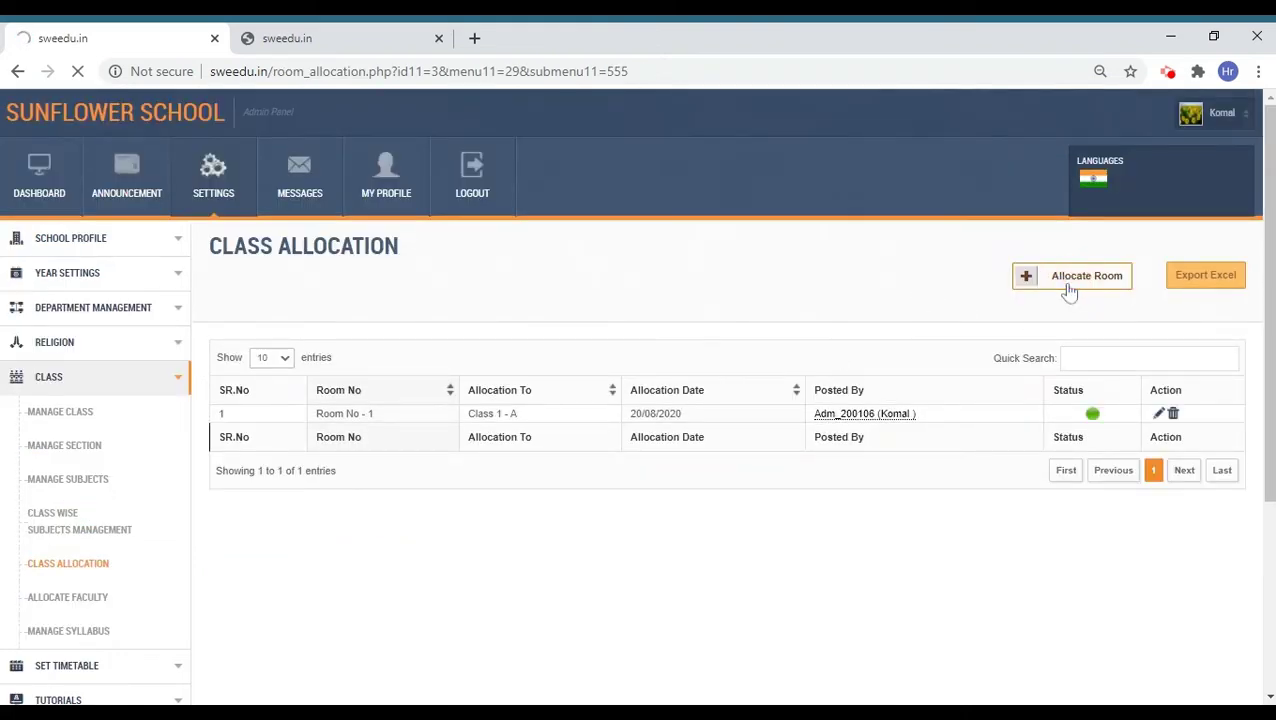
pyautogui.click(1069, 291)
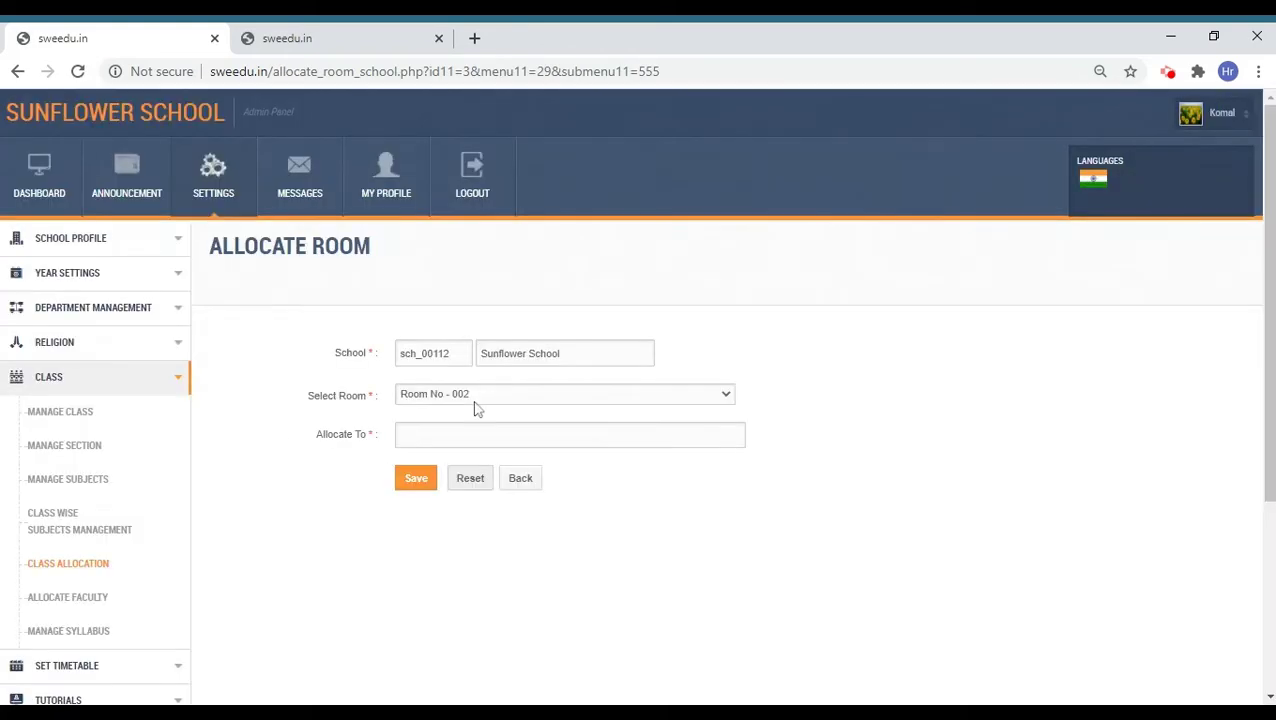
pyautogui.click(475, 402)
pyautogui.click(330, 435)
pyautogui.click(416, 478)
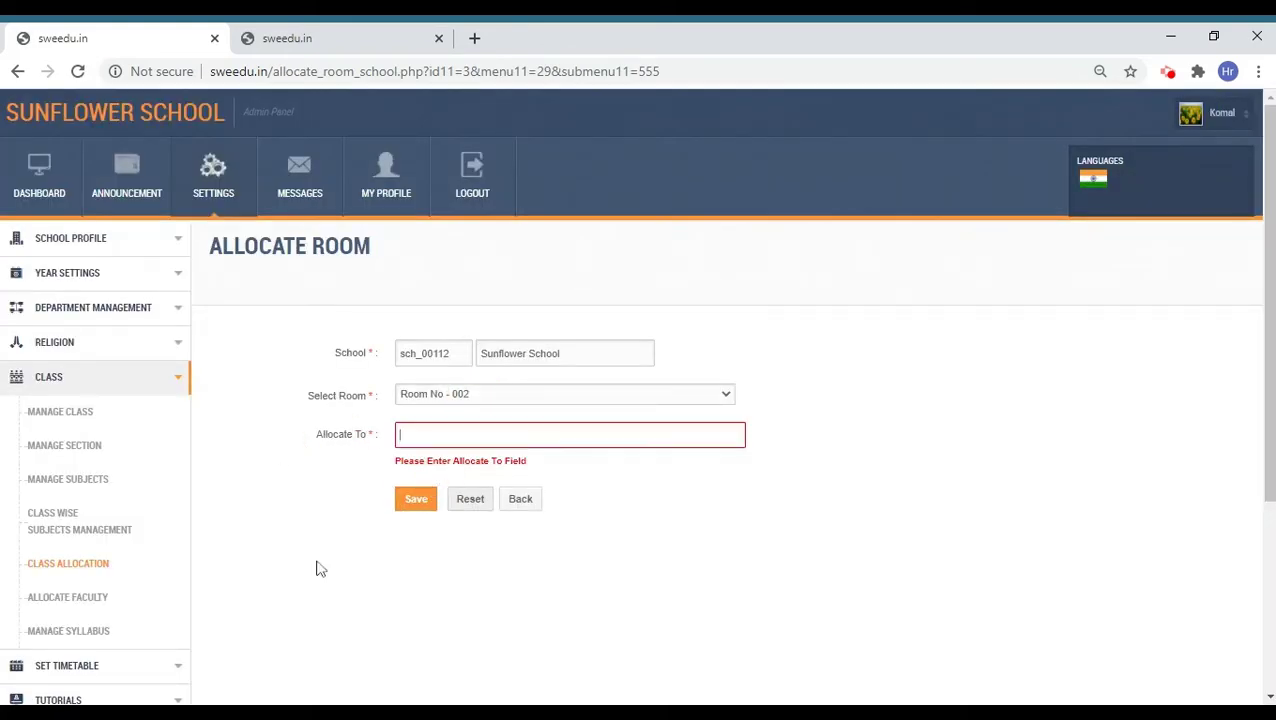
pyautogui.click(317, 560)
# - Open the form for allocating faculty to a class and highlight its Select Teachers label
pyautogui.click(57, 600)
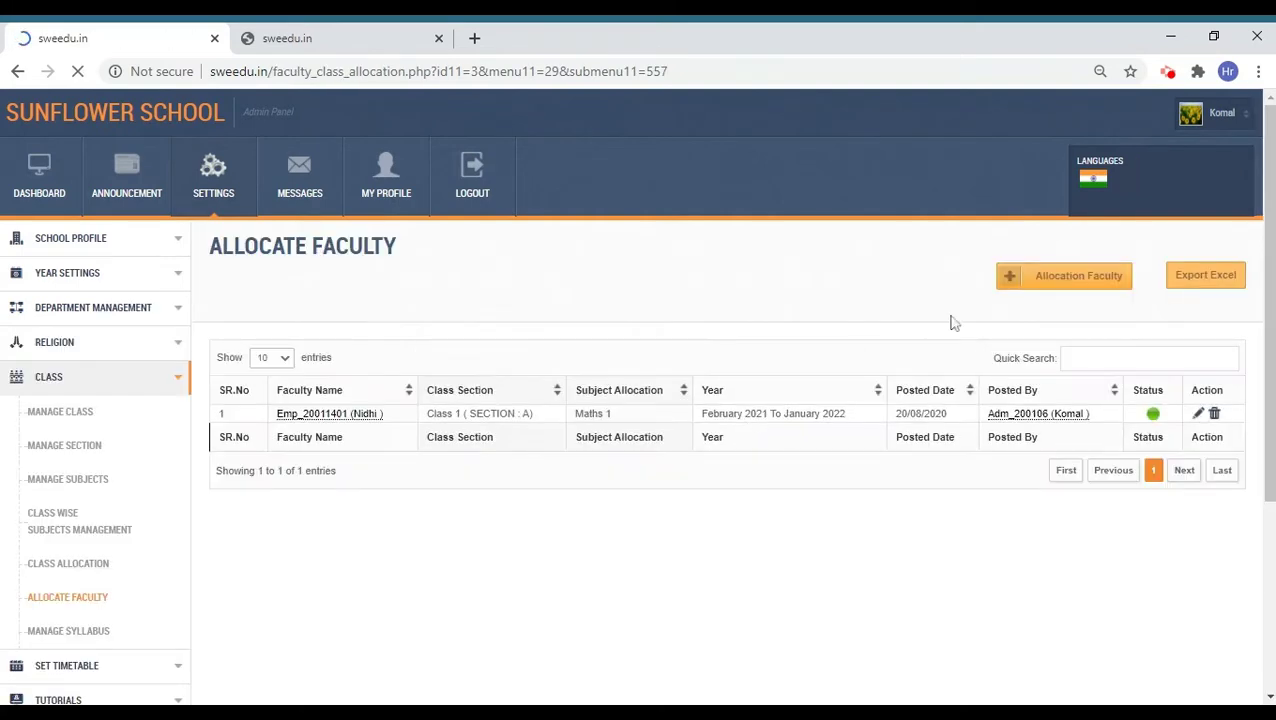
pyautogui.click(1048, 292)
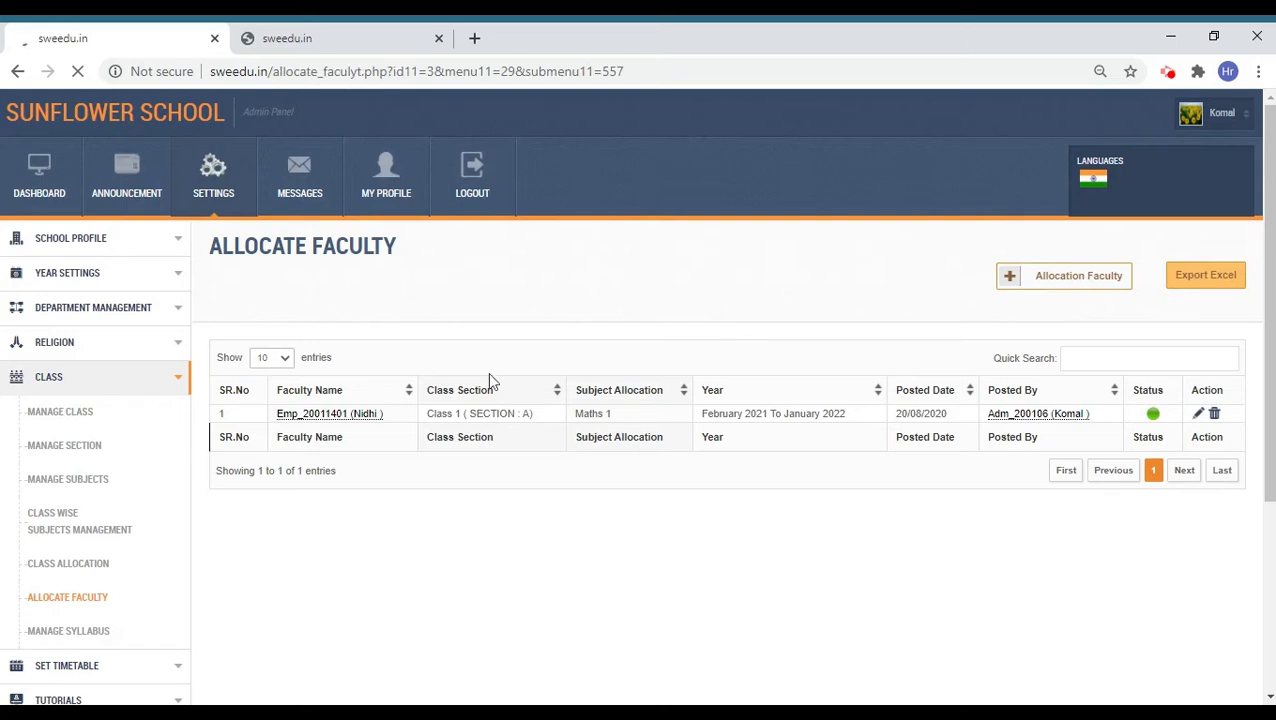
pyautogui.doubleClick(299, 465)
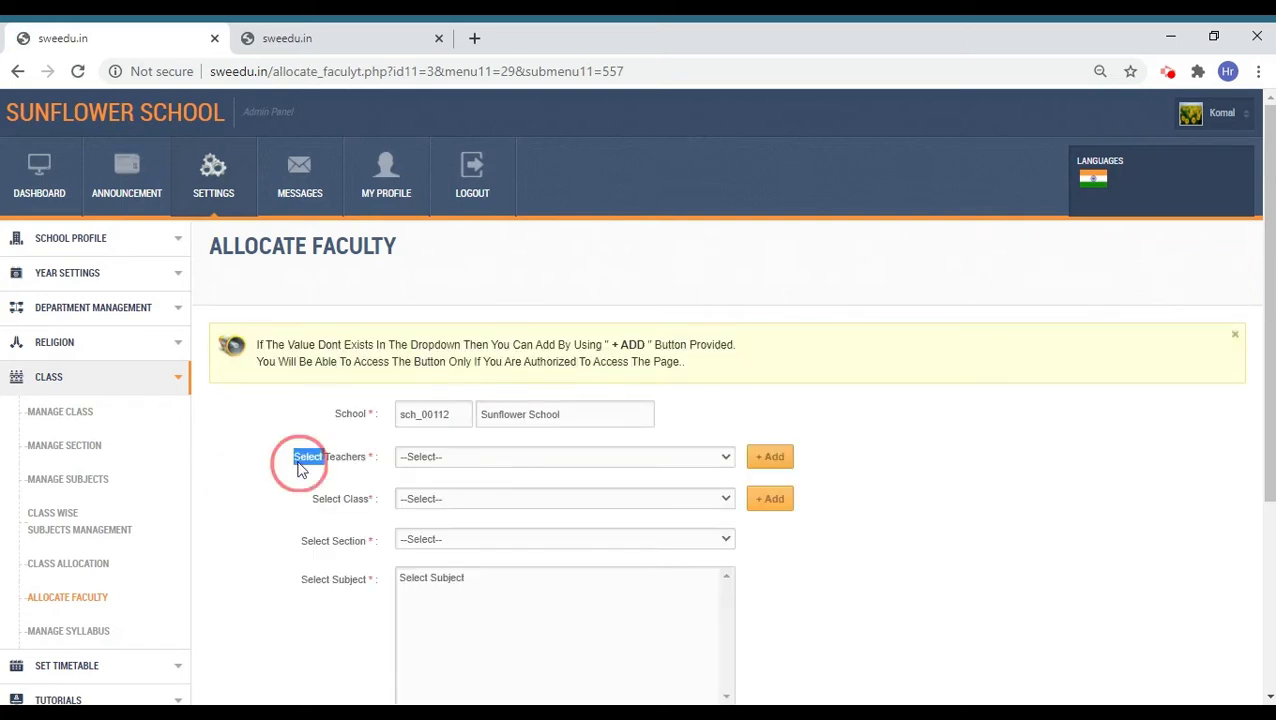
pyautogui.click(299, 465)
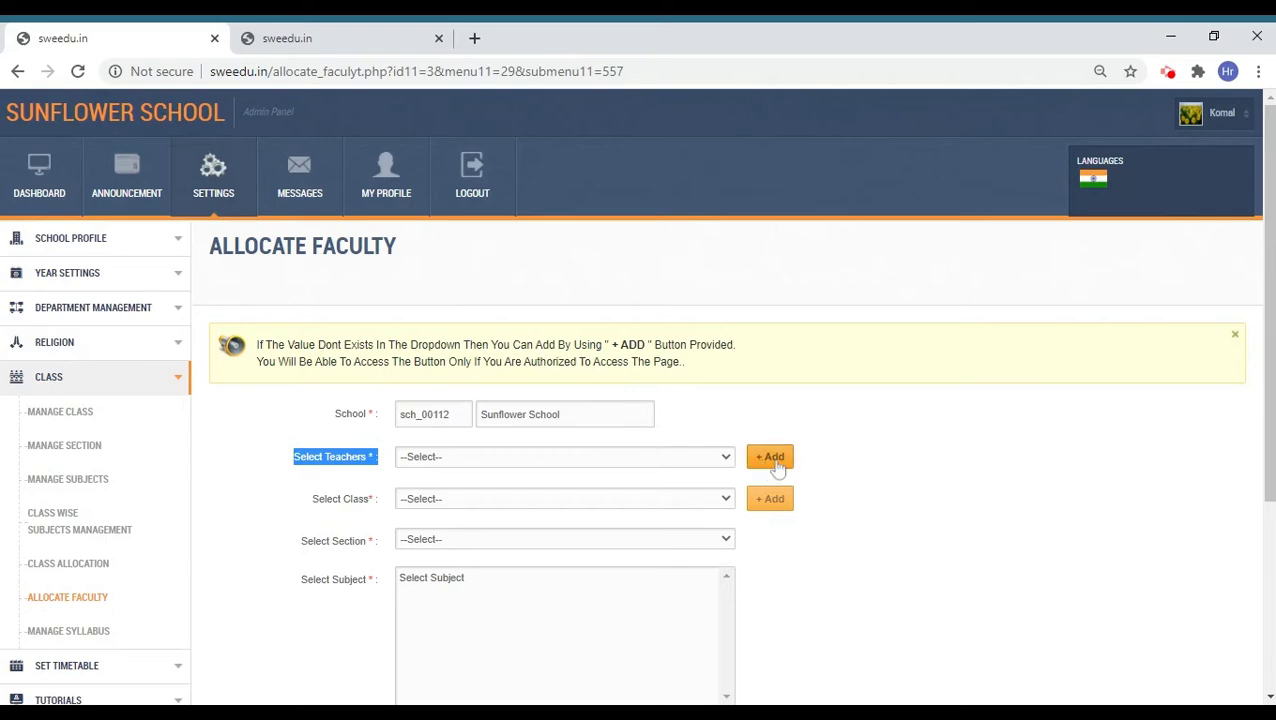
# - Examine the personal, academic and contact sections of the add employee form in the other browser tab
pyautogui.click(350, 36)
pyautogui.scroll(-10, 342, 347)
pyautogui.scroll(-15, 402, 439)
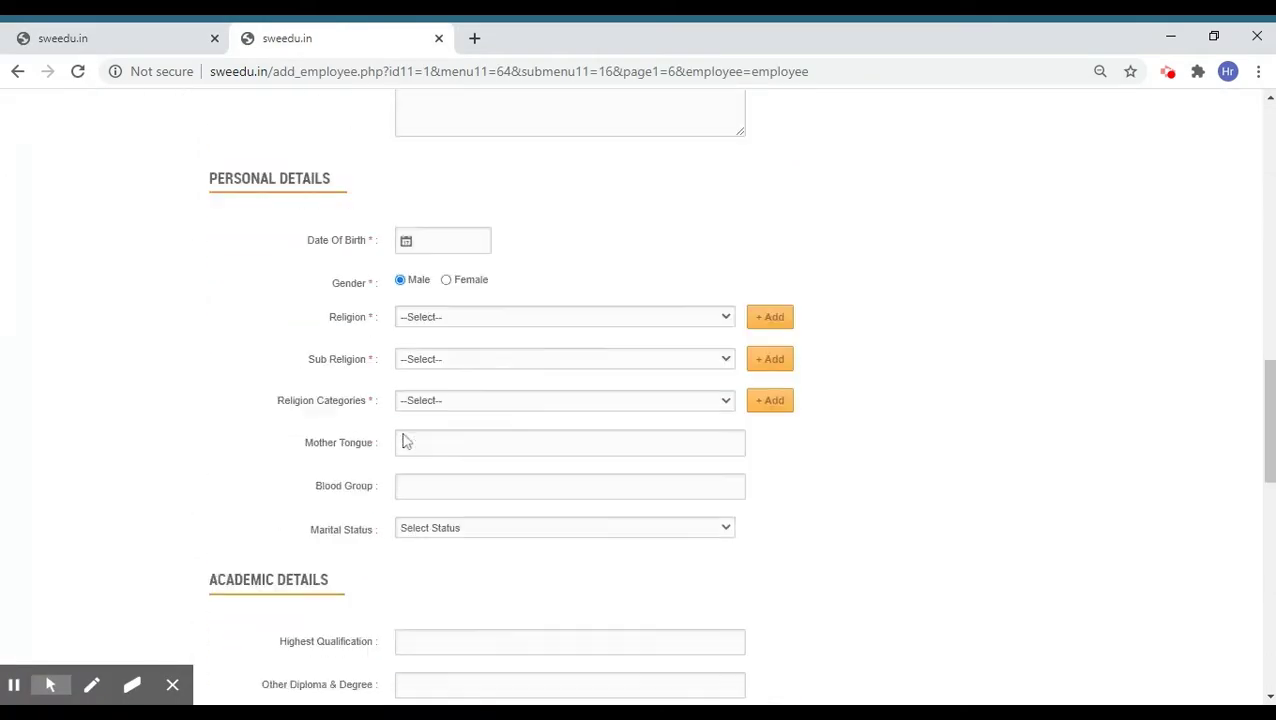
pyautogui.scroll(20, 373, 342)
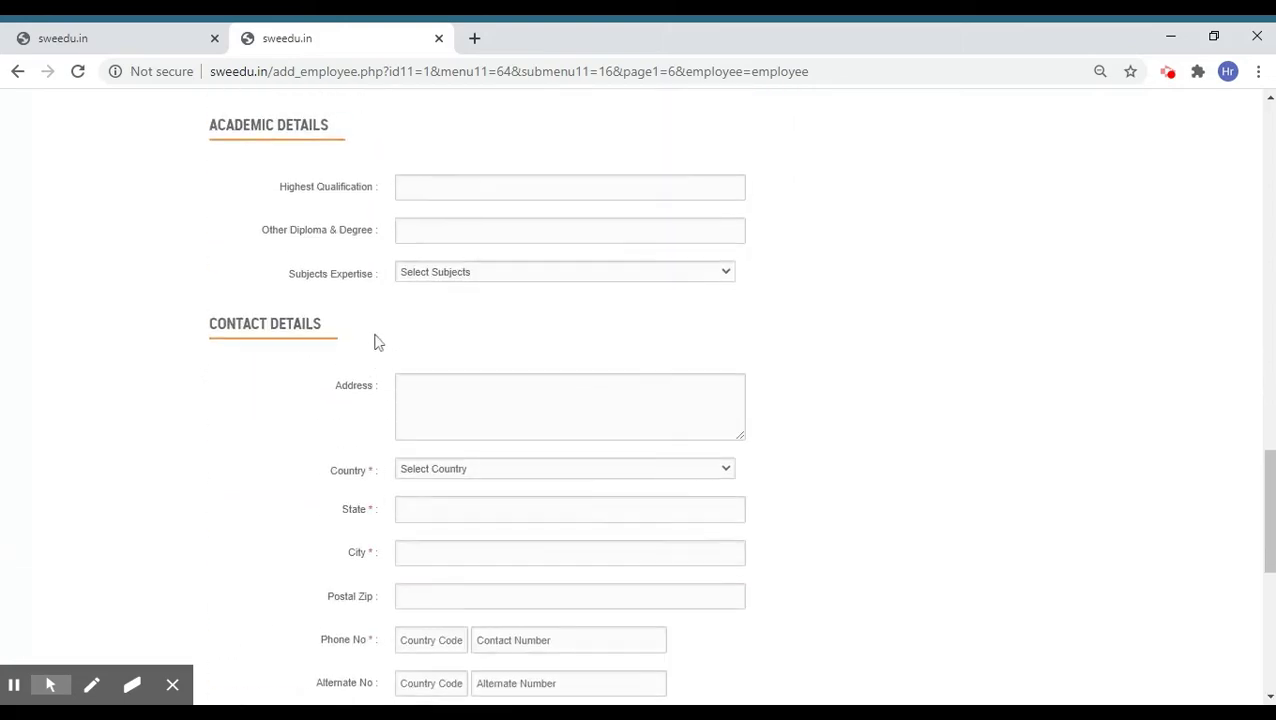
# - Back in the faculty allocation form, choose Class 1, section A and the subject Maths 1
pyautogui.click(157, 33)
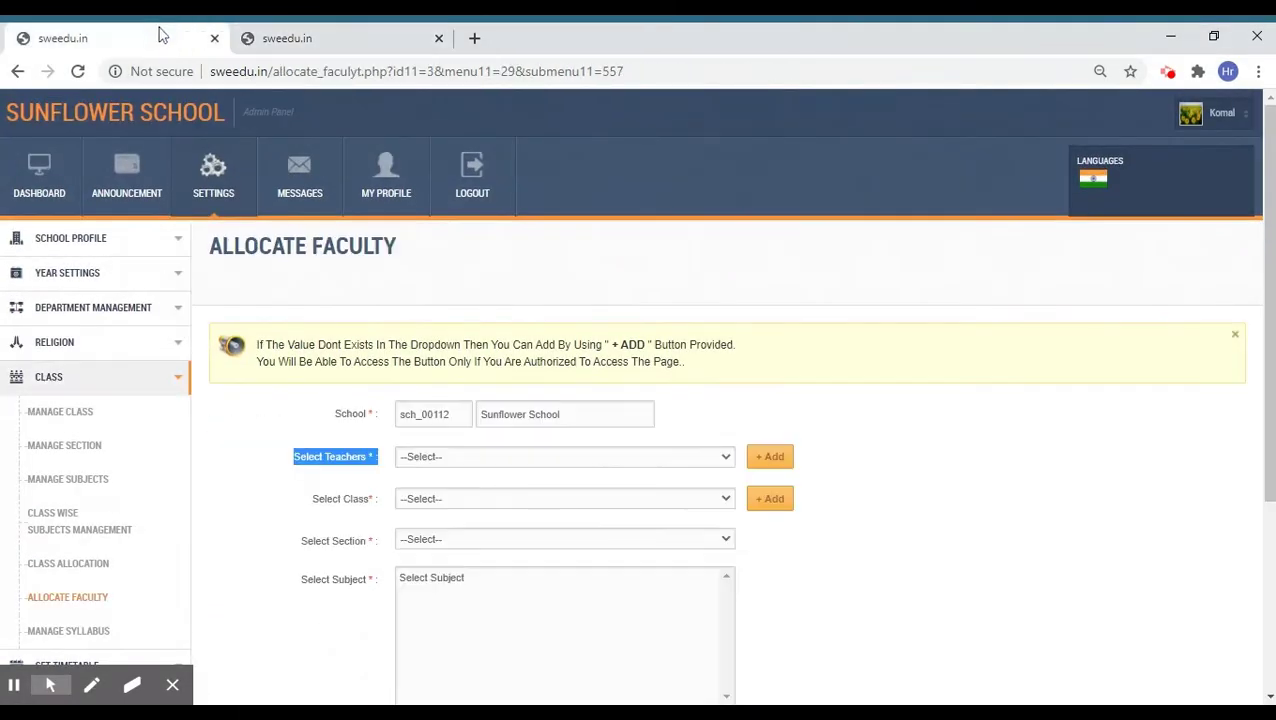
pyautogui.scroll(-3, 466, 577)
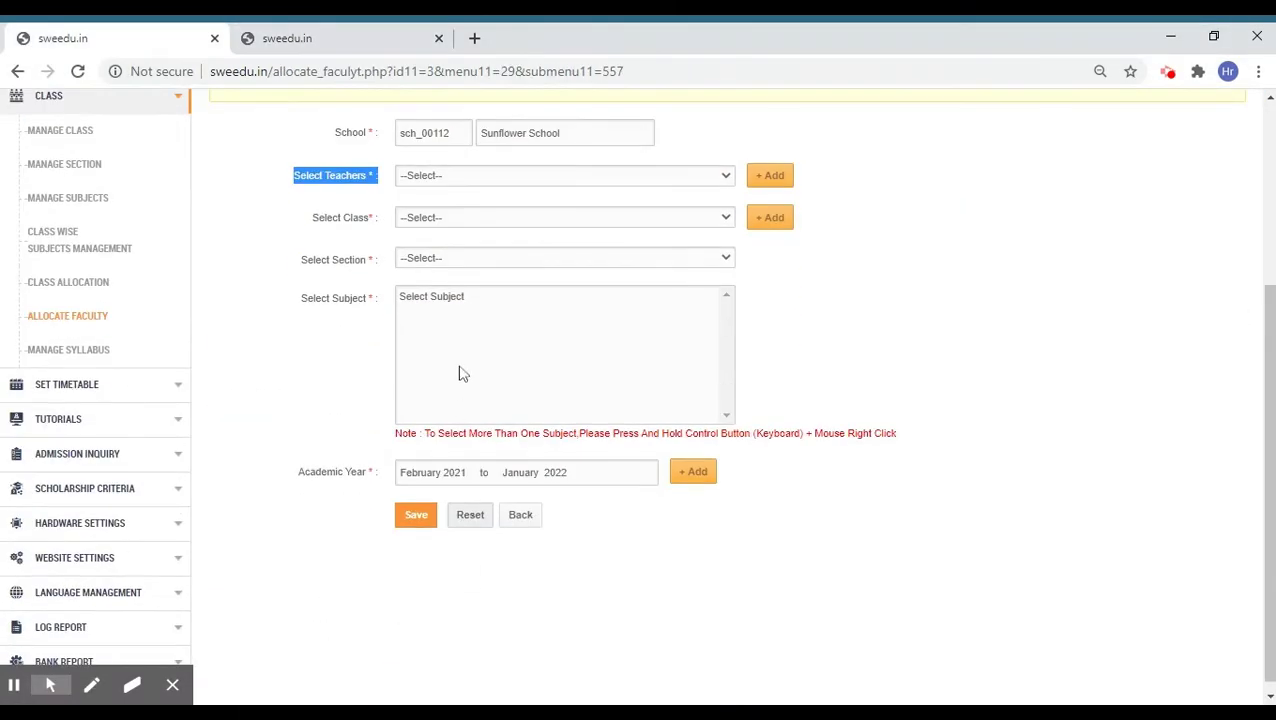
pyautogui.click(446, 238)
pyautogui.click(456, 261)
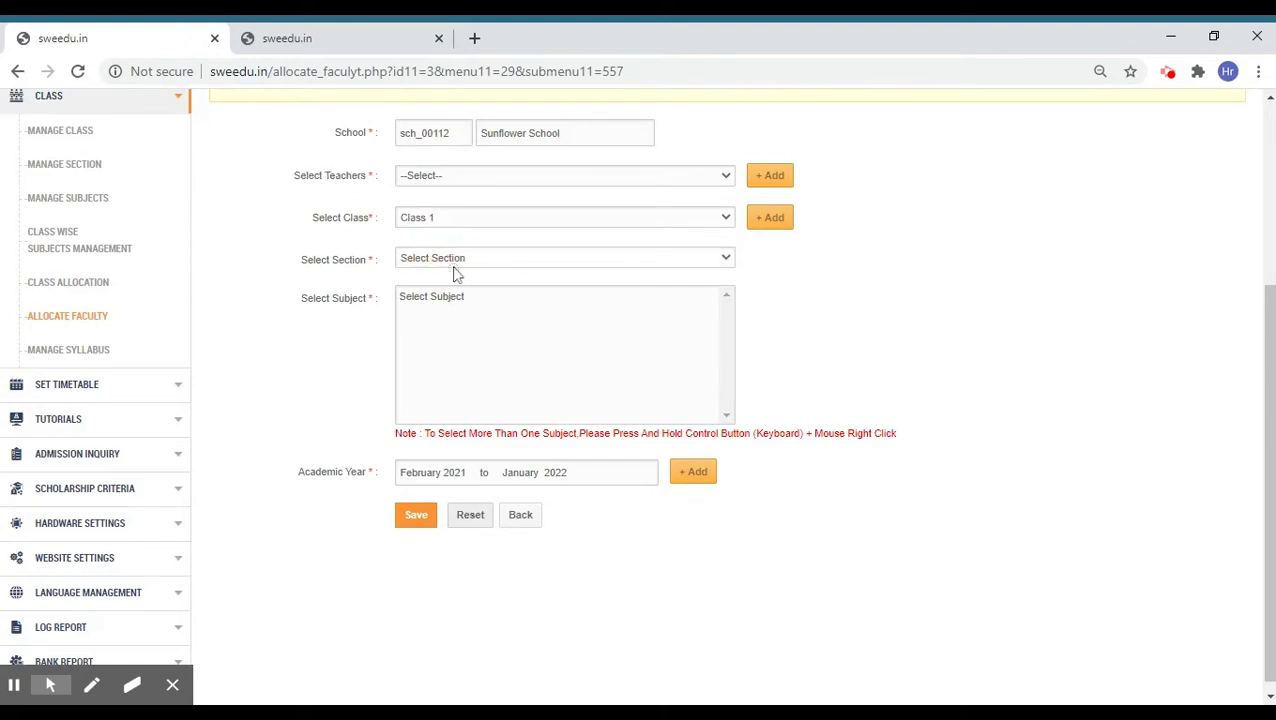
pyautogui.click(478, 325)
pyautogui.click(427, 310)
pyautogui.click(294, 440)
pyautogui.scroll(3, 288, 420)
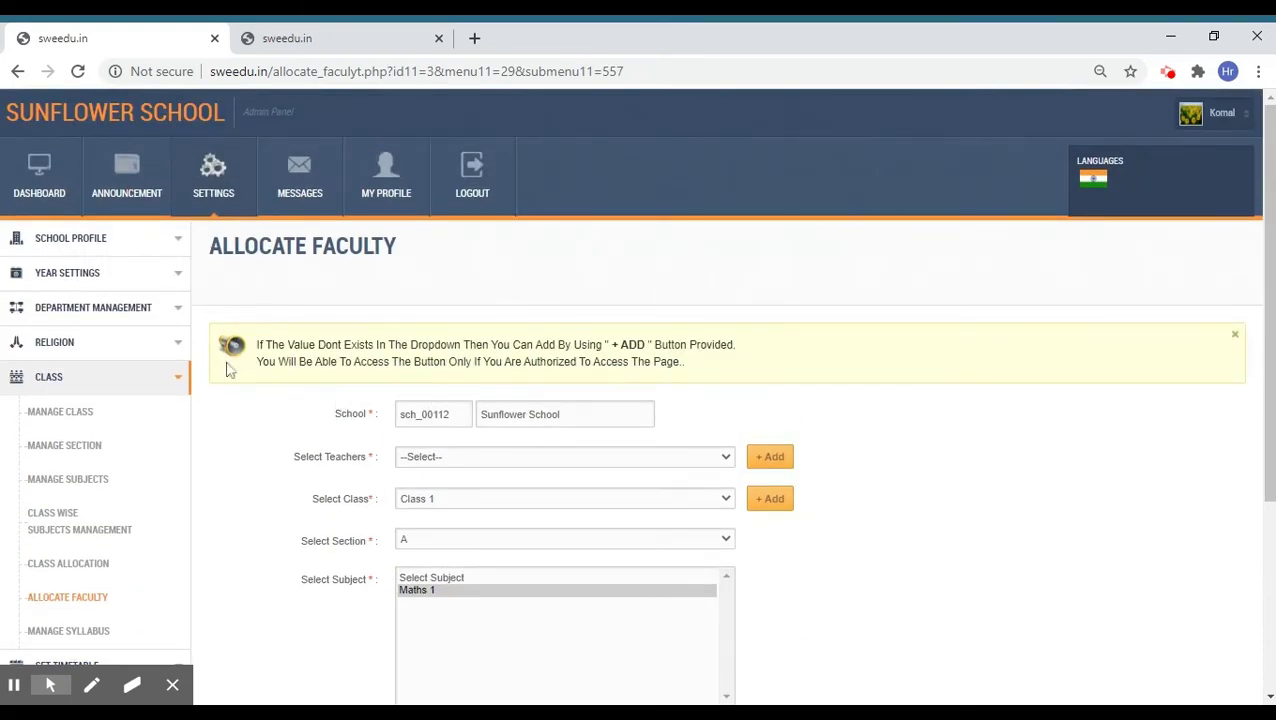
# - Open the employee list under Employee Management on the dashboard and look through its entries
pyautogui.click(130, 382)
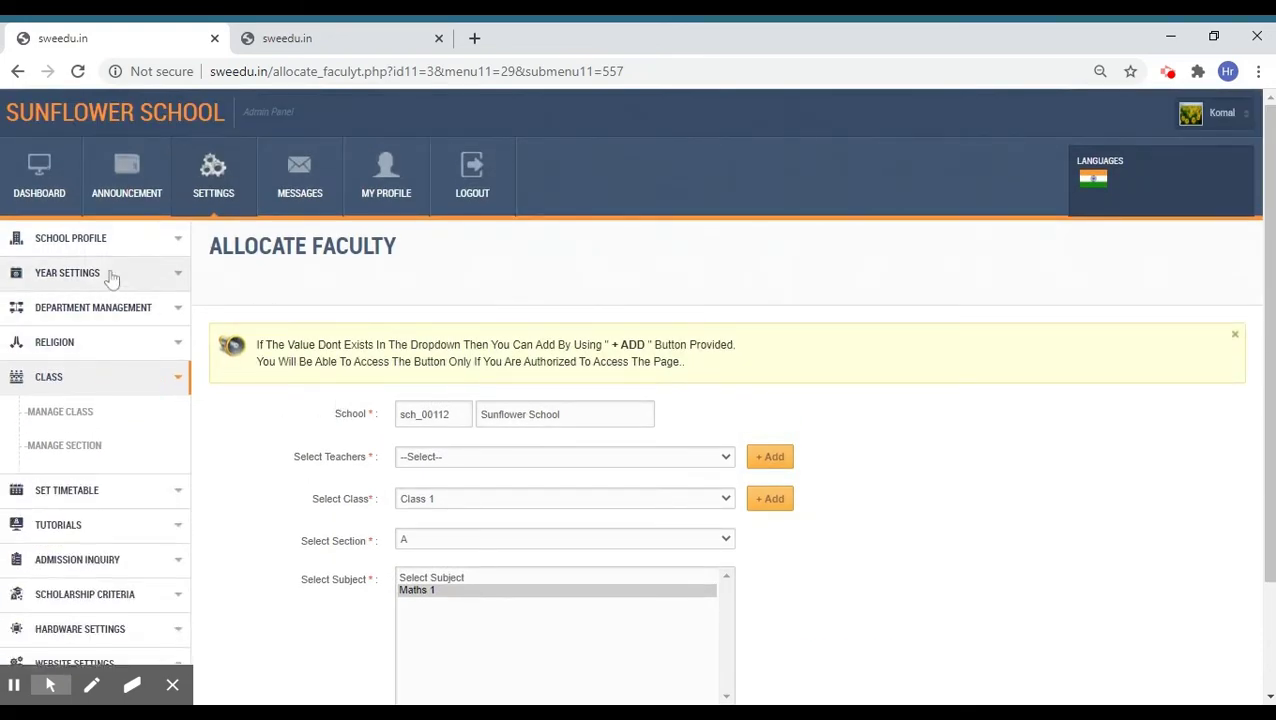
pyautogui.click(40, 190)
pyautogui.click(74, 316)
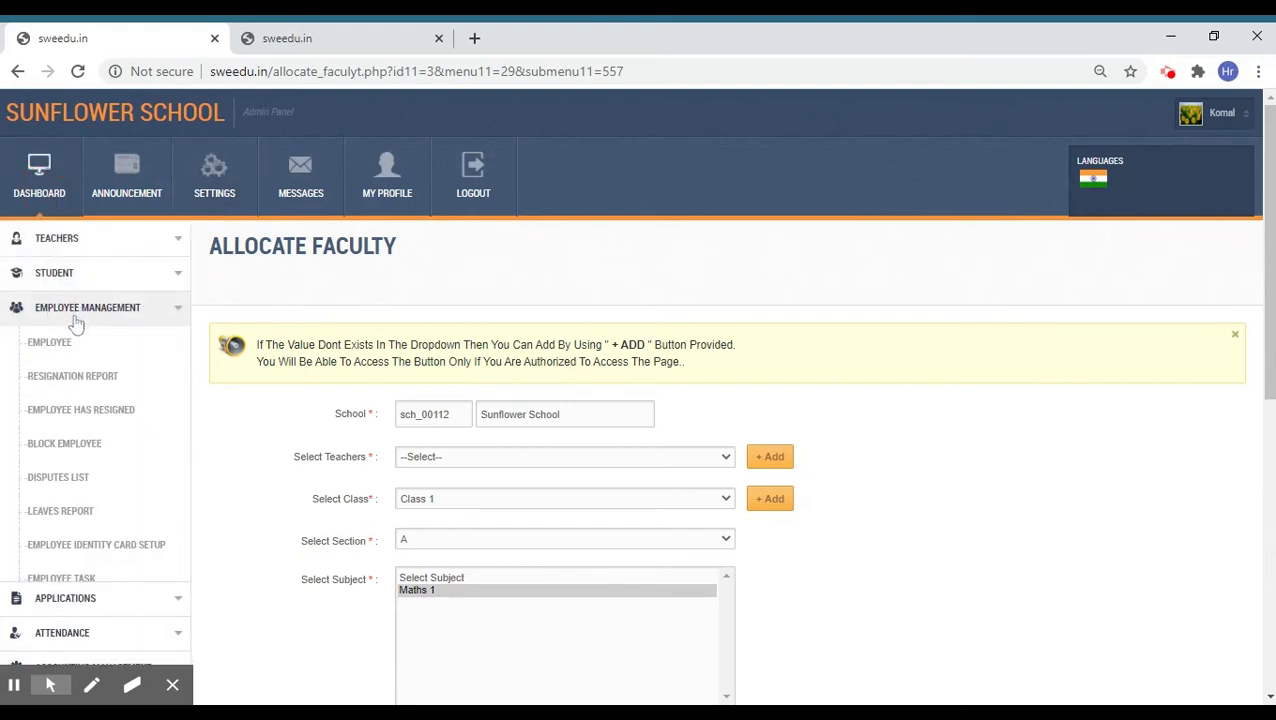
pyautogui.click(68, 343)
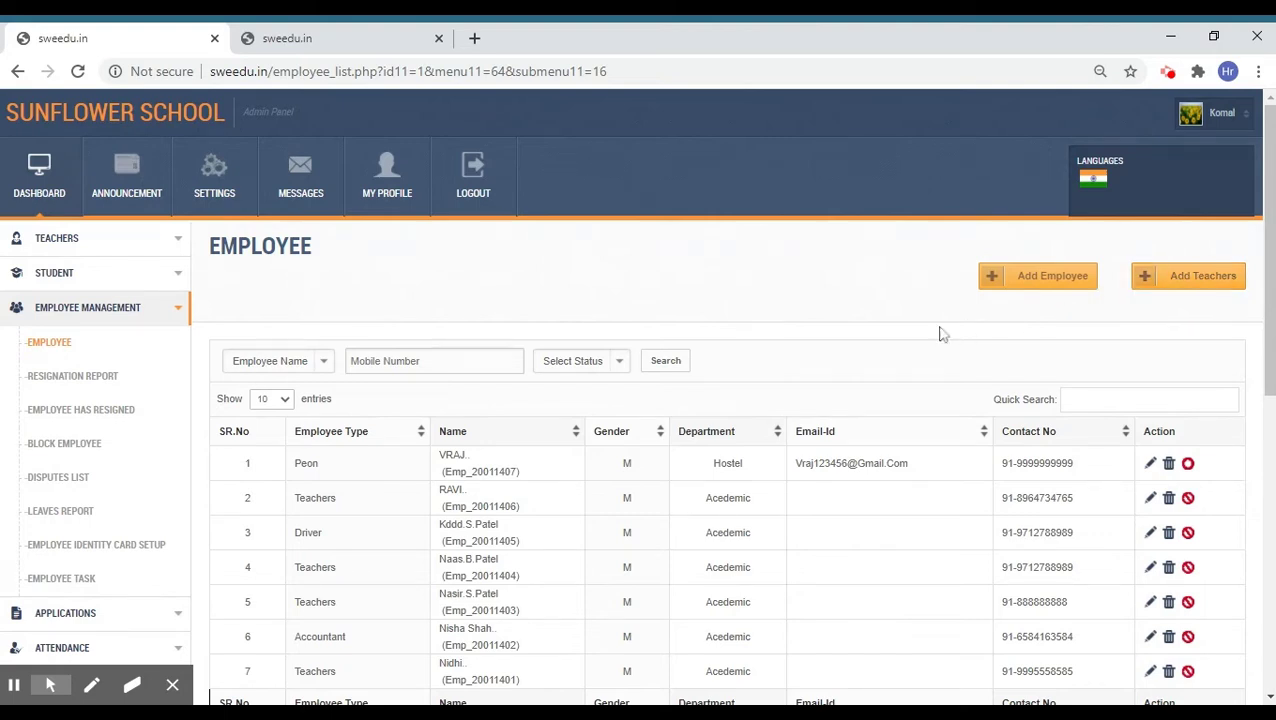
pyautogui.scroll(-4, 712, 473)
pyautogui.scroll(3, 703, 473)
pyautogui.scroll(1, 703, 473)
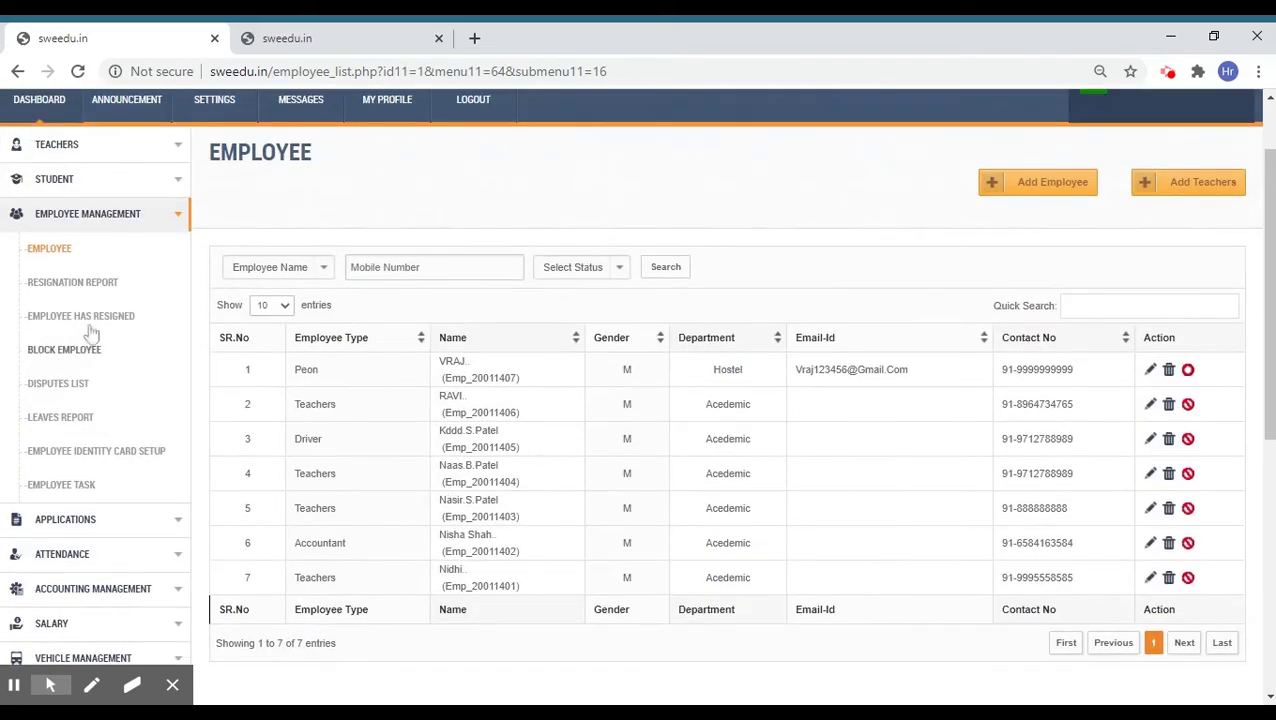
# - View the resignation report and filter the list of resigned employees by the designation Peon / Warden
pyautogui.click(96, 288)
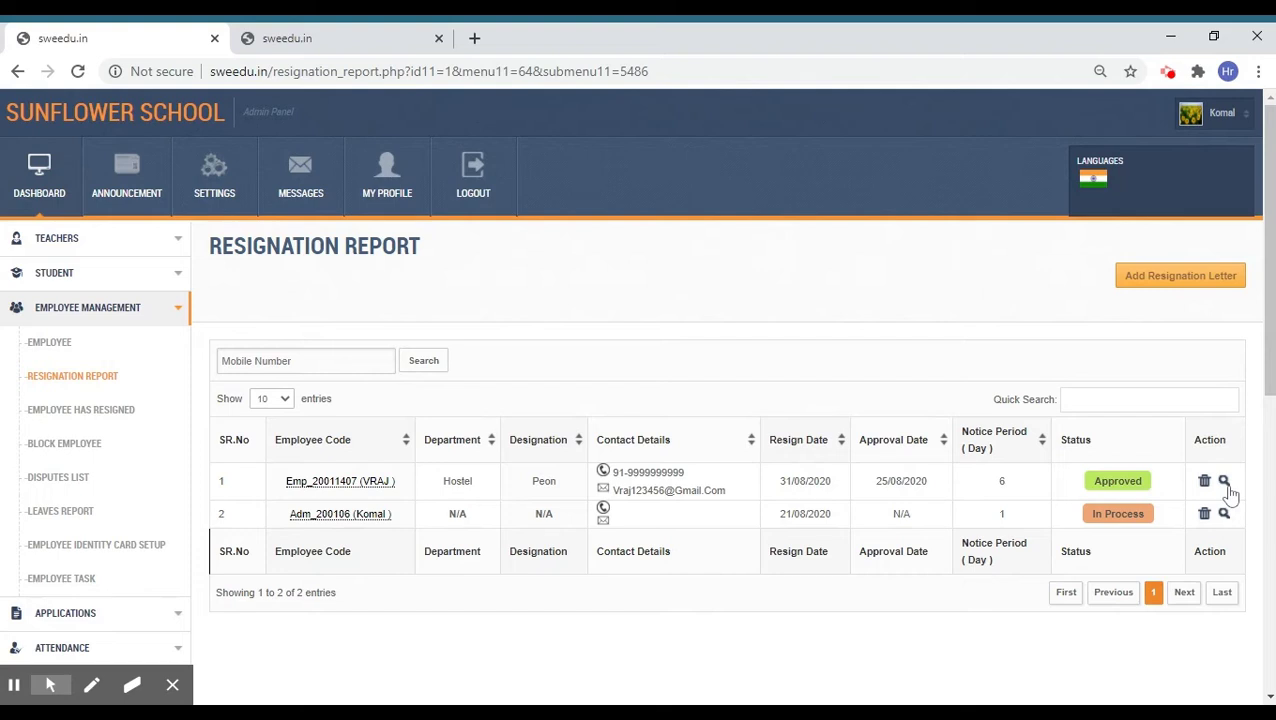
pyautogui.click(91, 416)
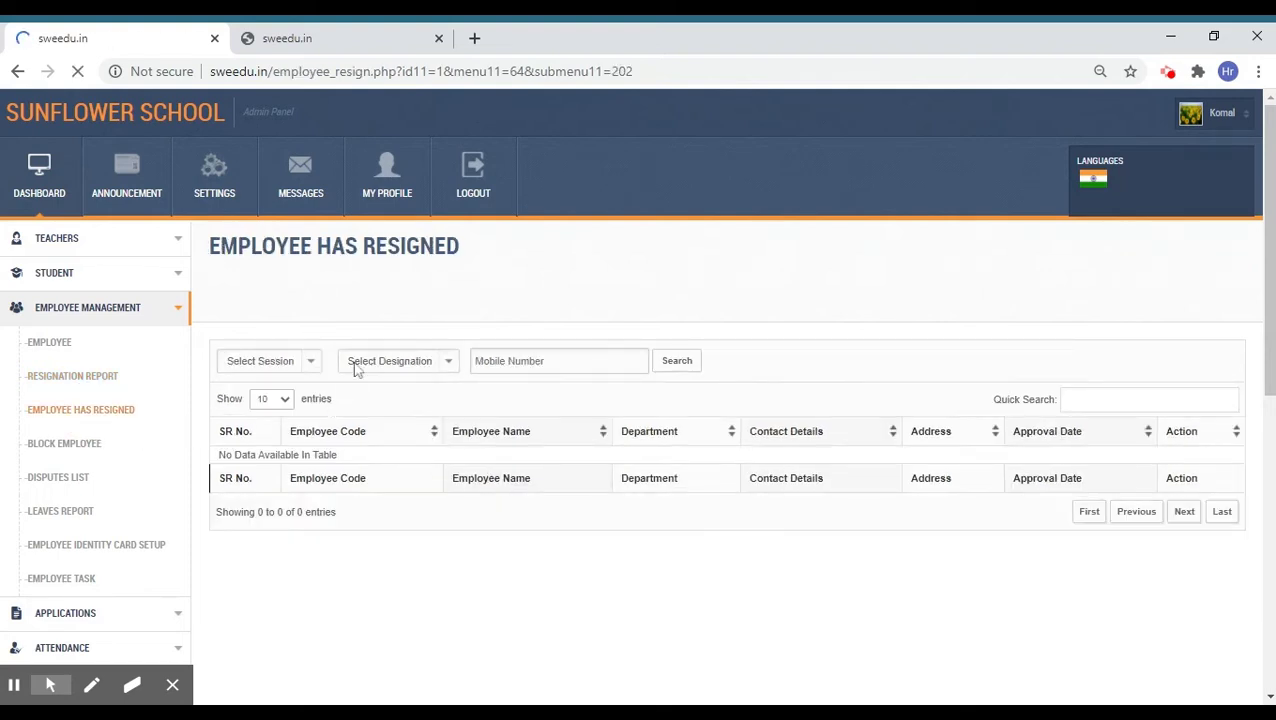
pyautogui.click(380, 366)
pyautogui.click(470, 433)
pyautogui.click(661, 367)
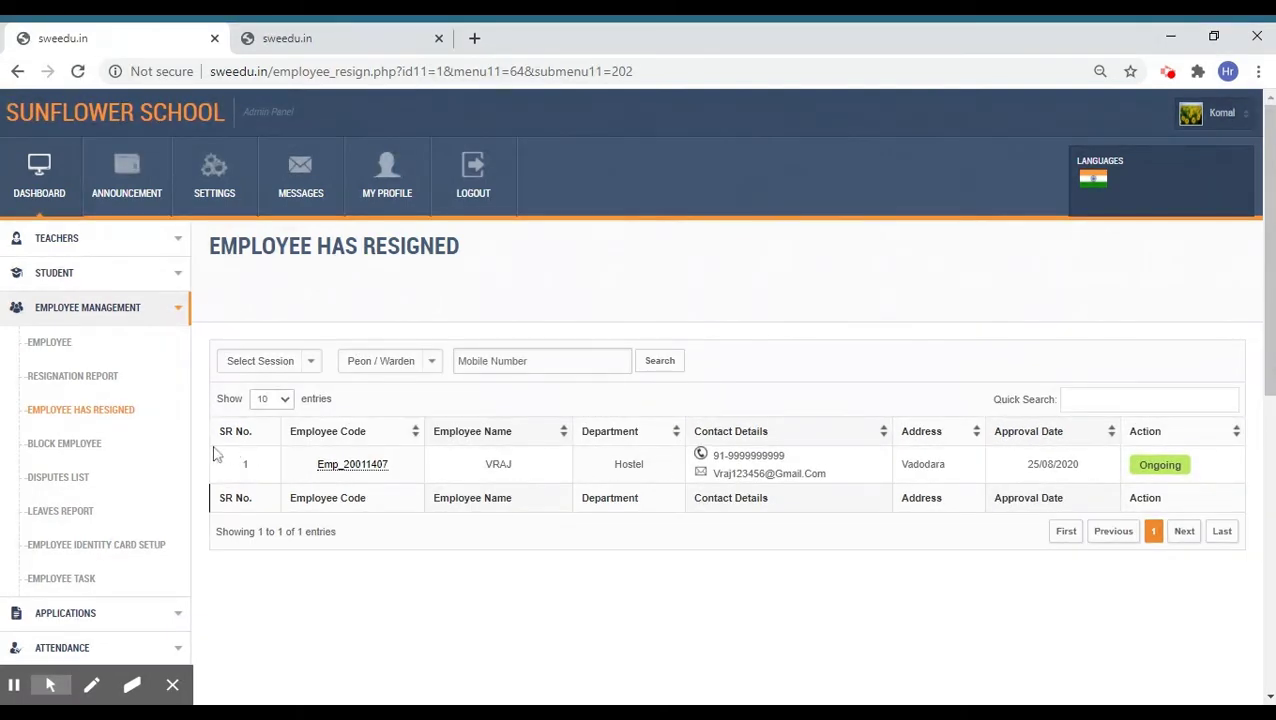
# - View the list of blocked employees and the employee disputes list
pyautogui.click(78, 446)
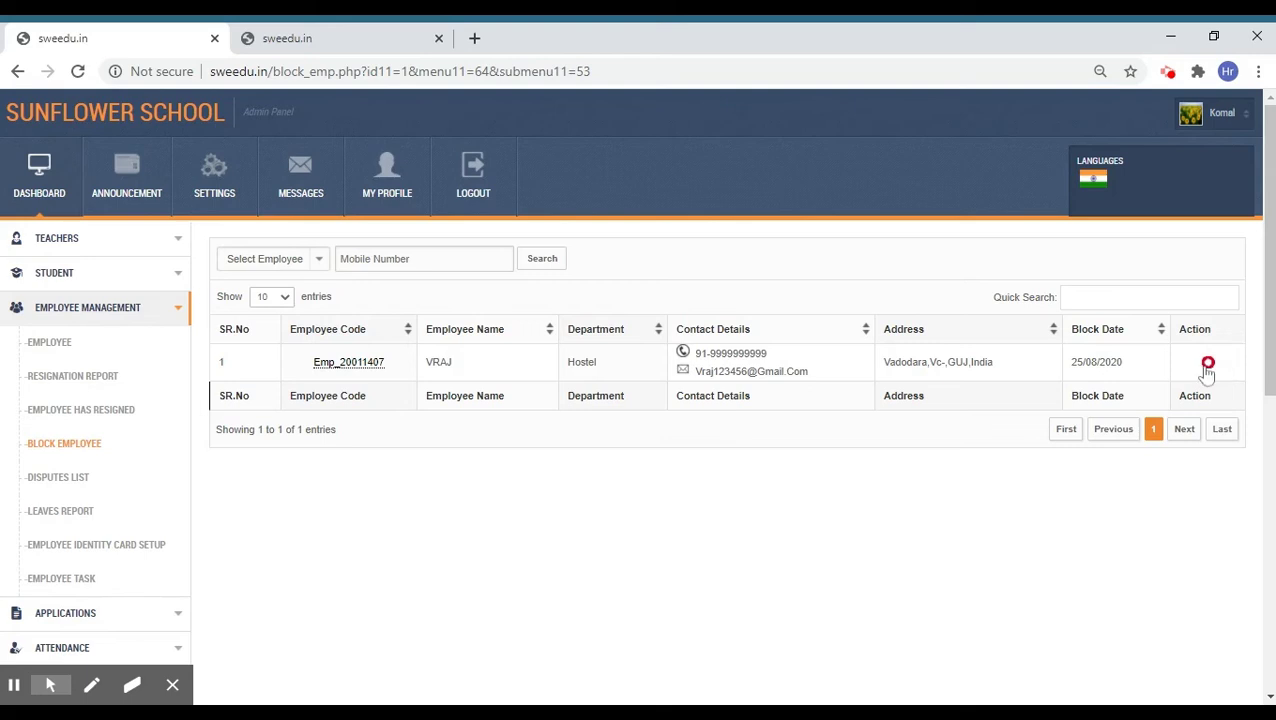
pyautogui.click(77, 485)
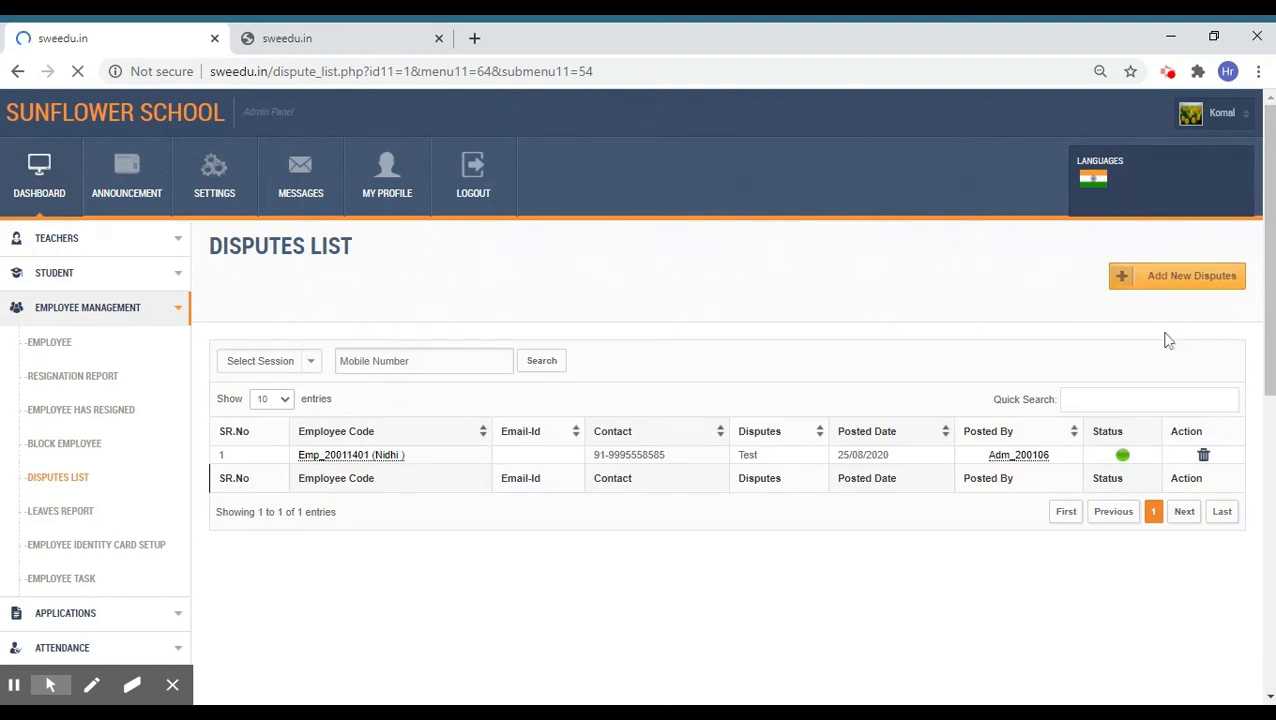
# - Open the form for adding a new employee dispute and examine its department and employee choices
pyautogui.click(1173, 286)
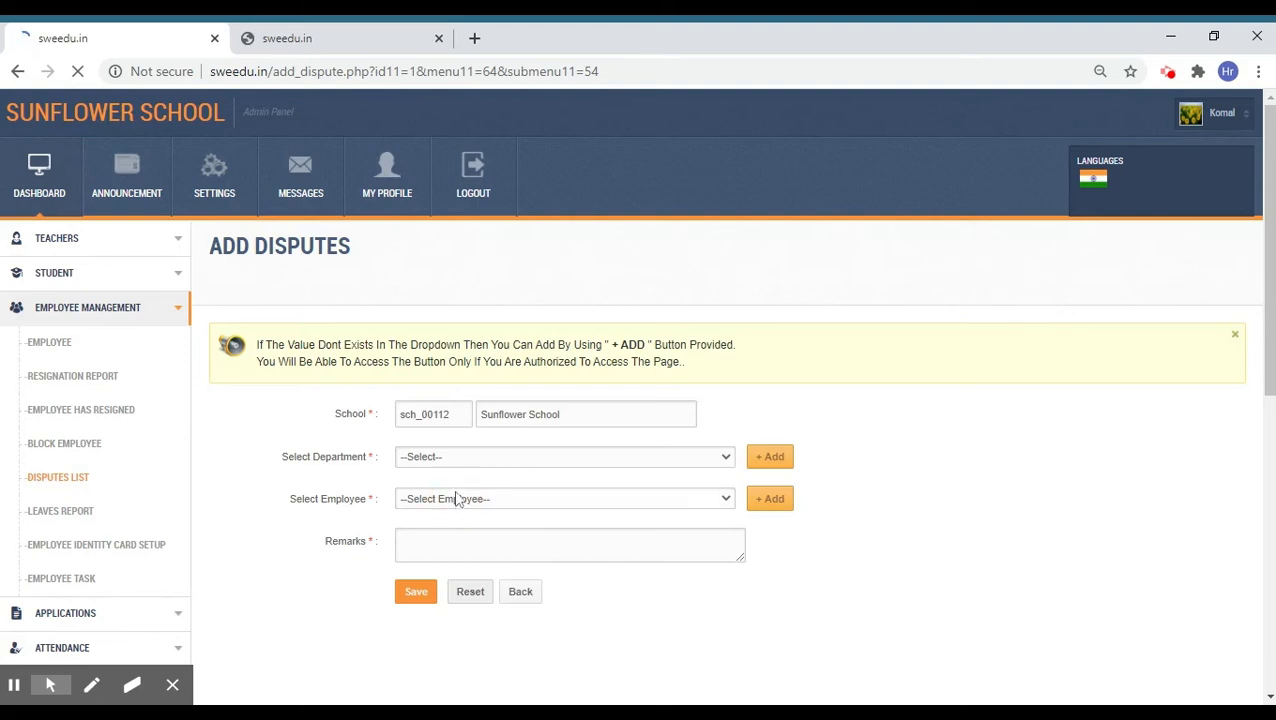
pyautogui.click(450, 456)
pyautogui.click(447, 506)
# - View the leaves report and its form for adding leaves, and return to the report
pyautogui.click(78, 517)
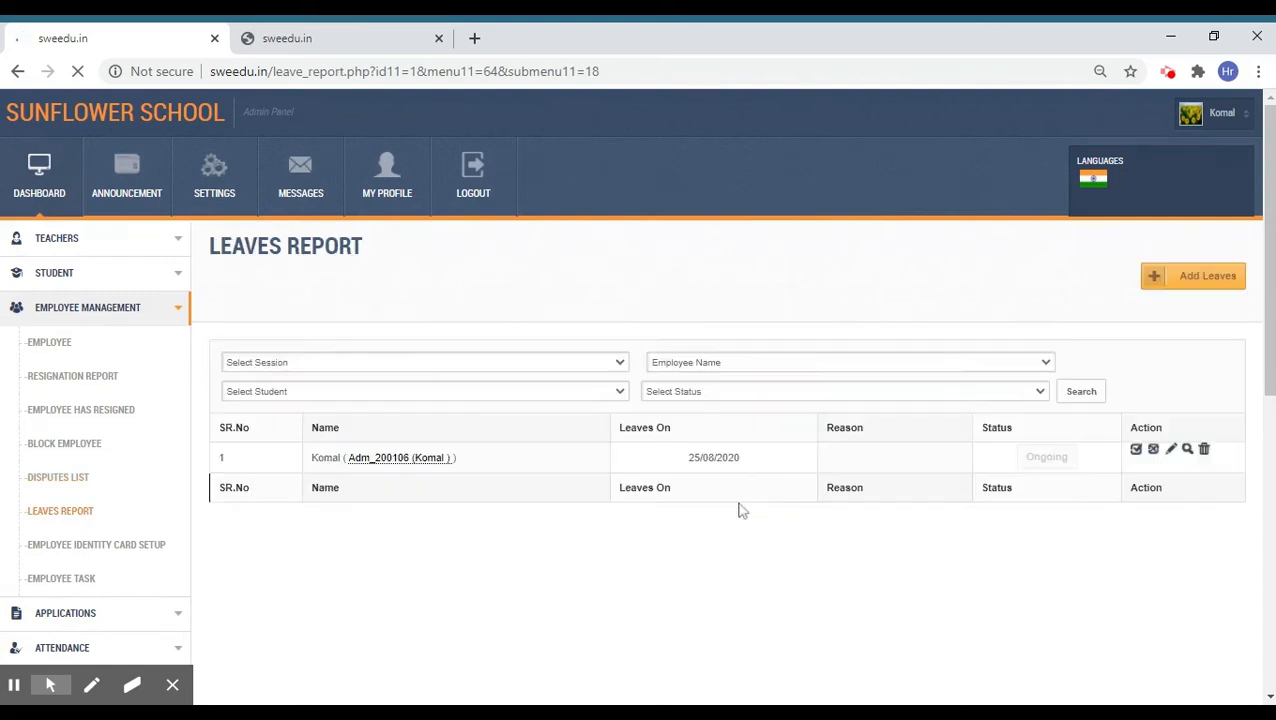
pyautogui.click(1205, 281)
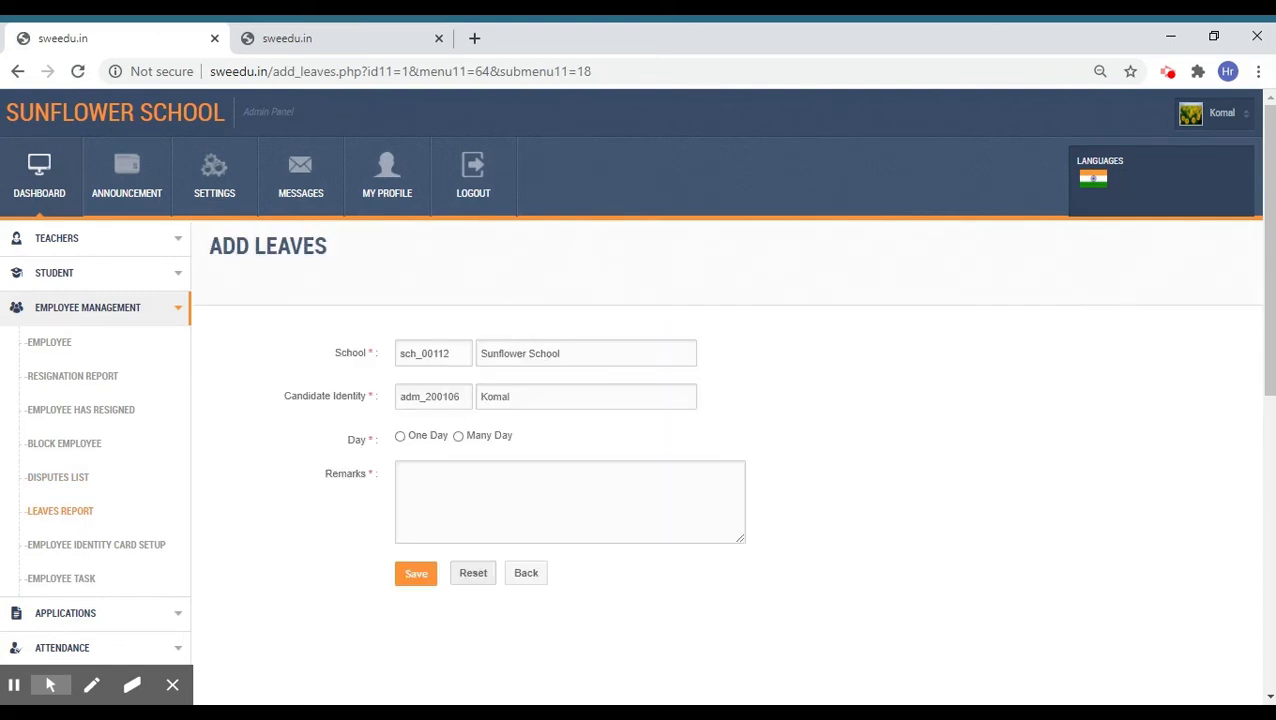
pyautogui.click(80, 513)
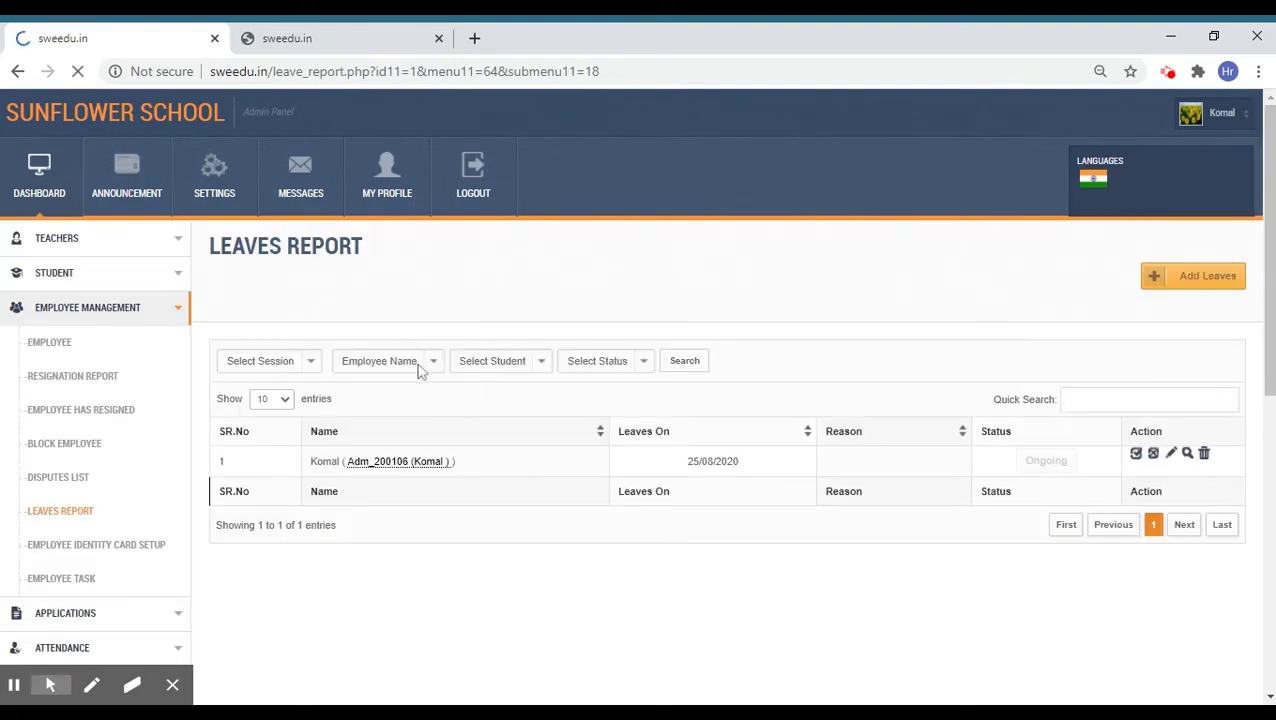
# - Open the employee identity card setup, list the employees and examine their identity card number fields
pyautogui.click(92, 545)
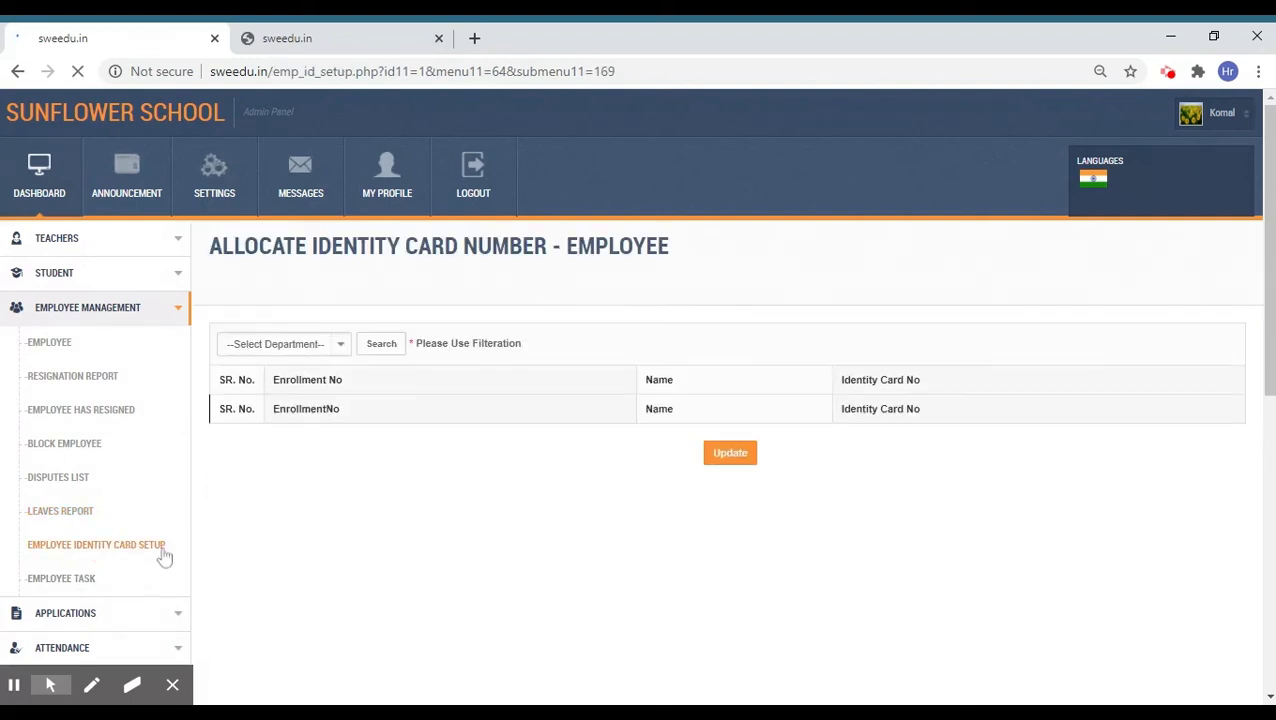
pyautogui.click(332, 352)
pyautogui.click(294, 347)
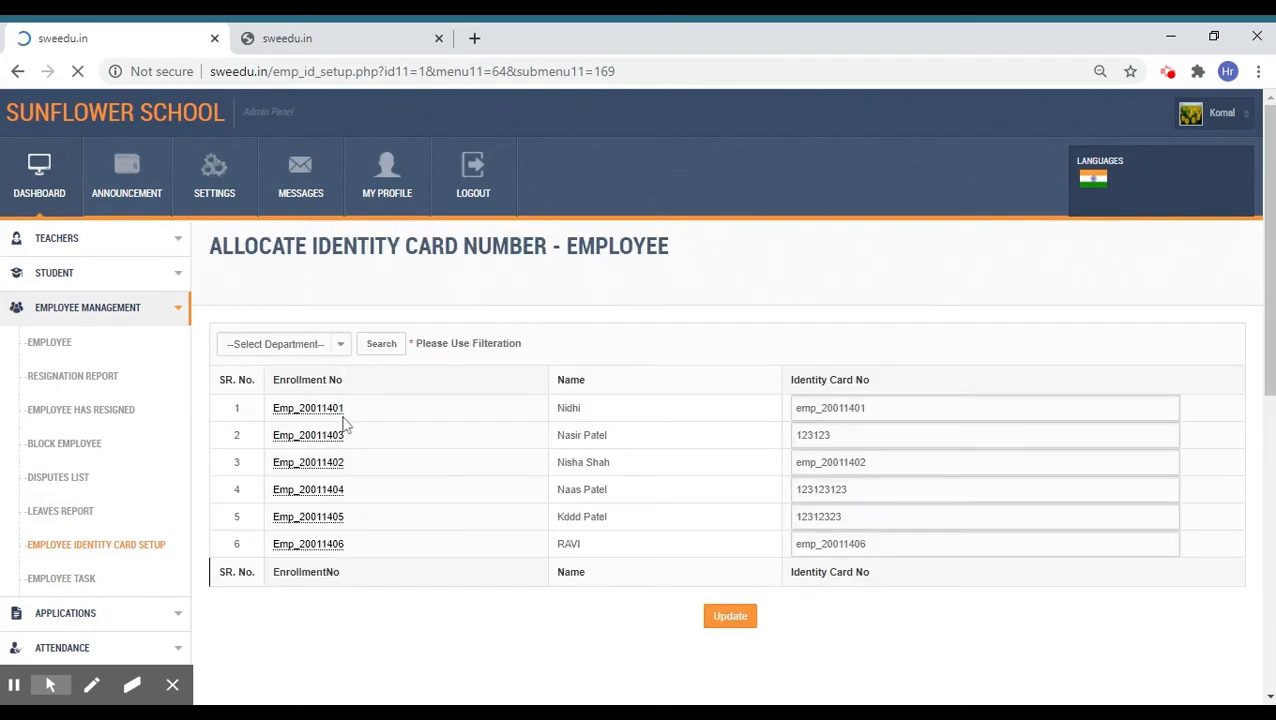
pyautogui.click(912, 411)
pyautogui.click(893, 440)
# - Open the employee task page and look through the task status chart and the list of assigned tasks
pyautogui.click(64, 580)
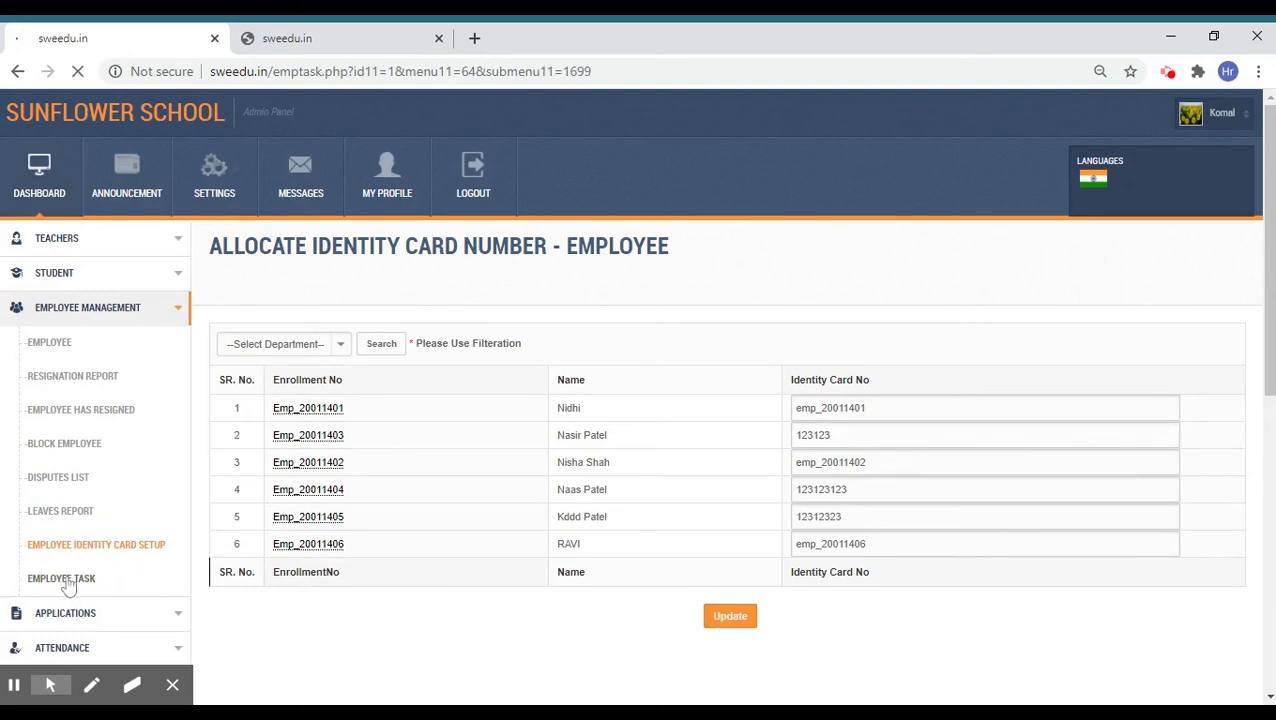
pyautogui.scroll(-1, 532, 484)
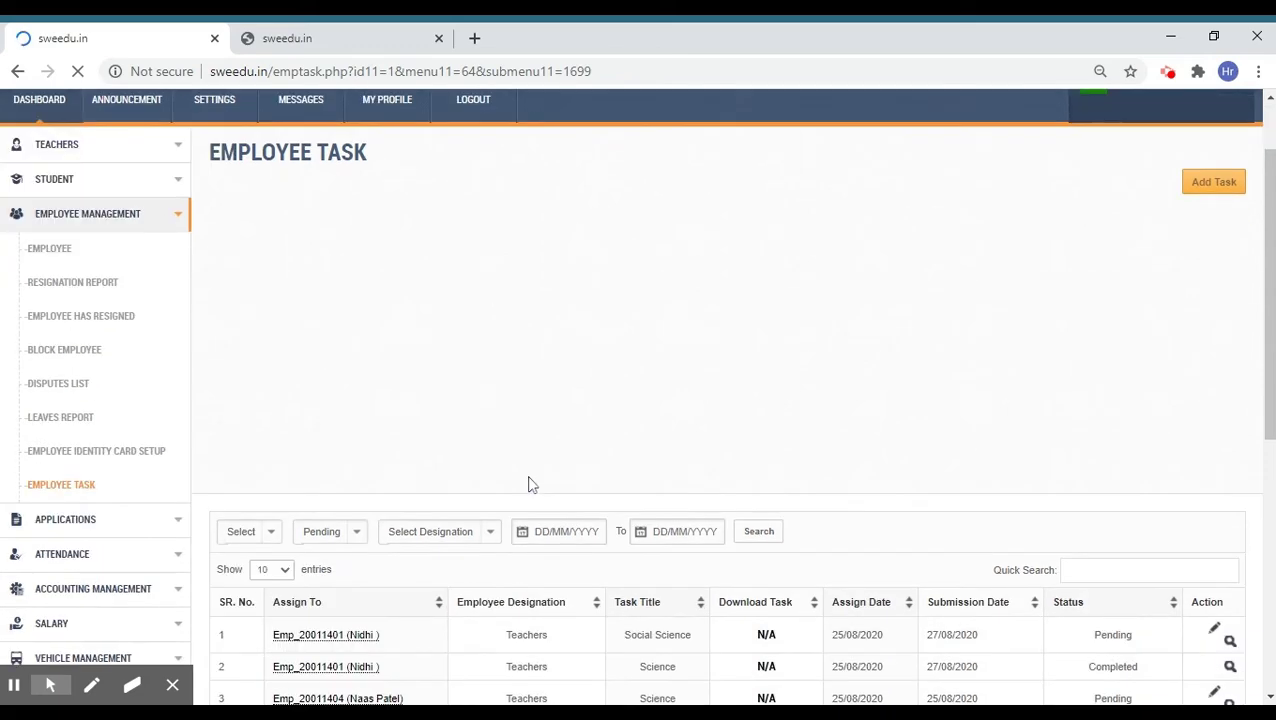
pyautogui.scroll(-3, 590, 475)
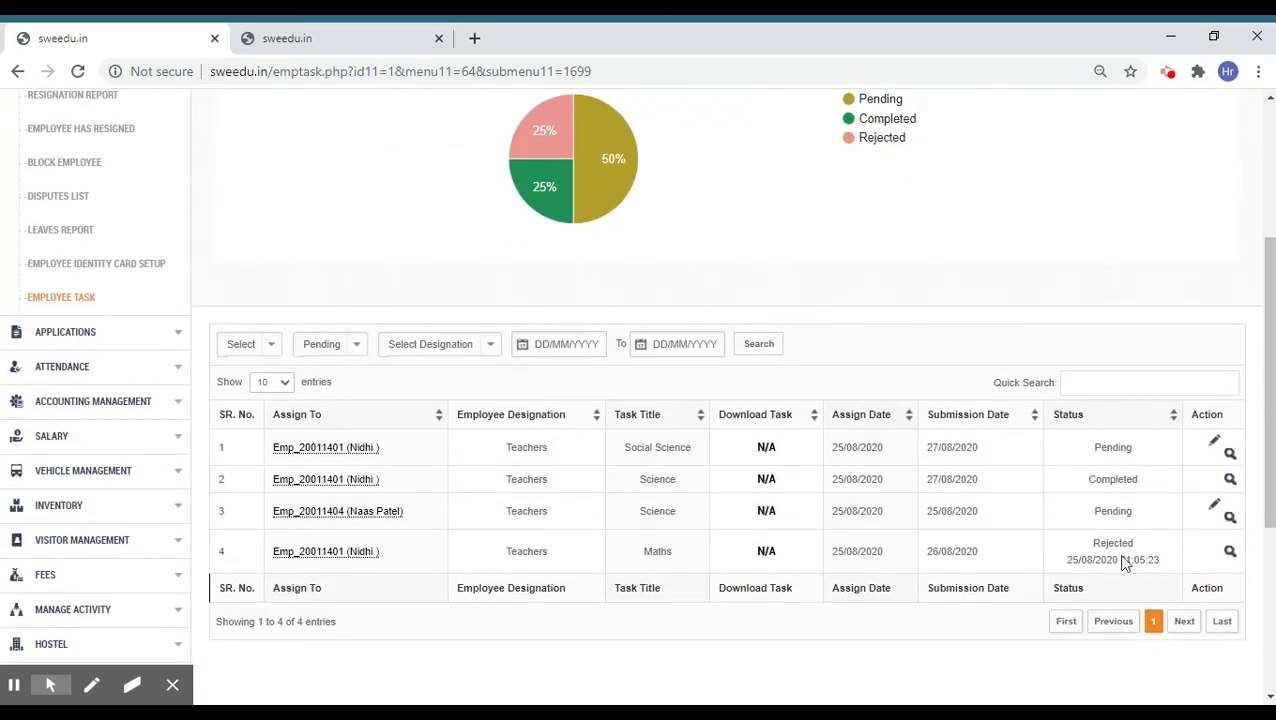
pyautogui.scroll(-2, 1057, 535)
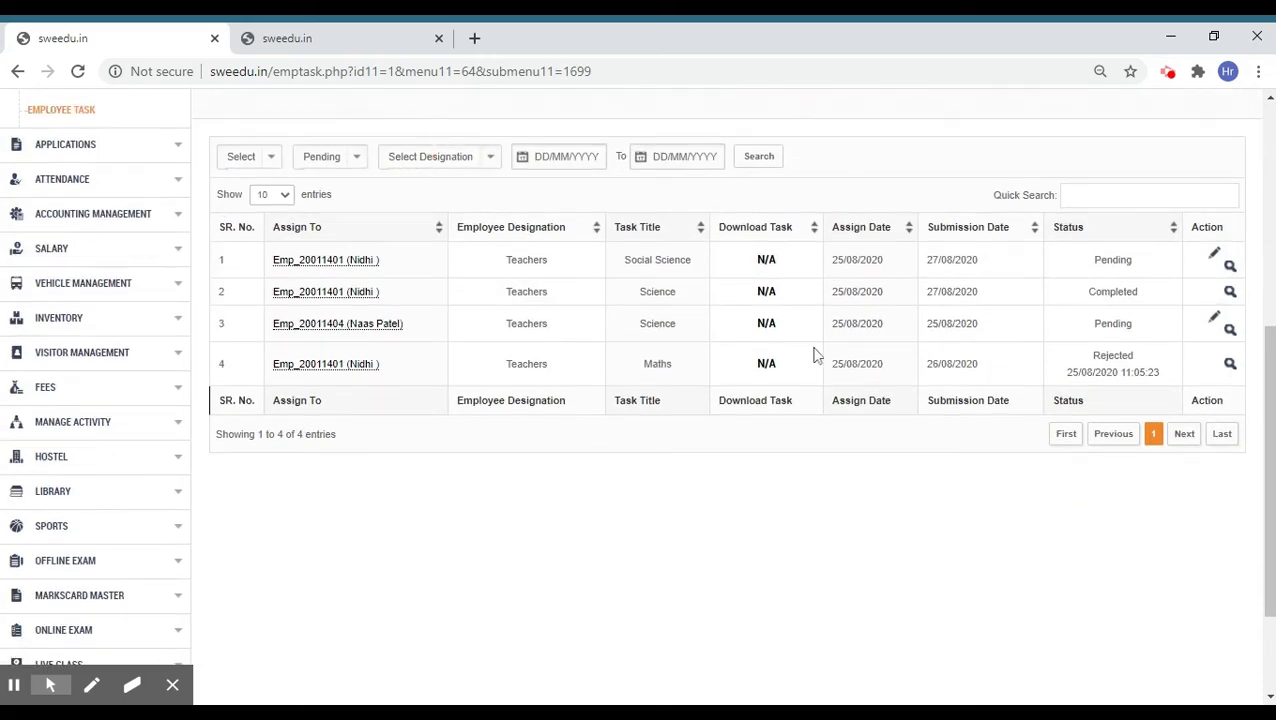
pyautogui.scroll(4, 806, 356)
pyautogui.scroll(-1, 510, 427)
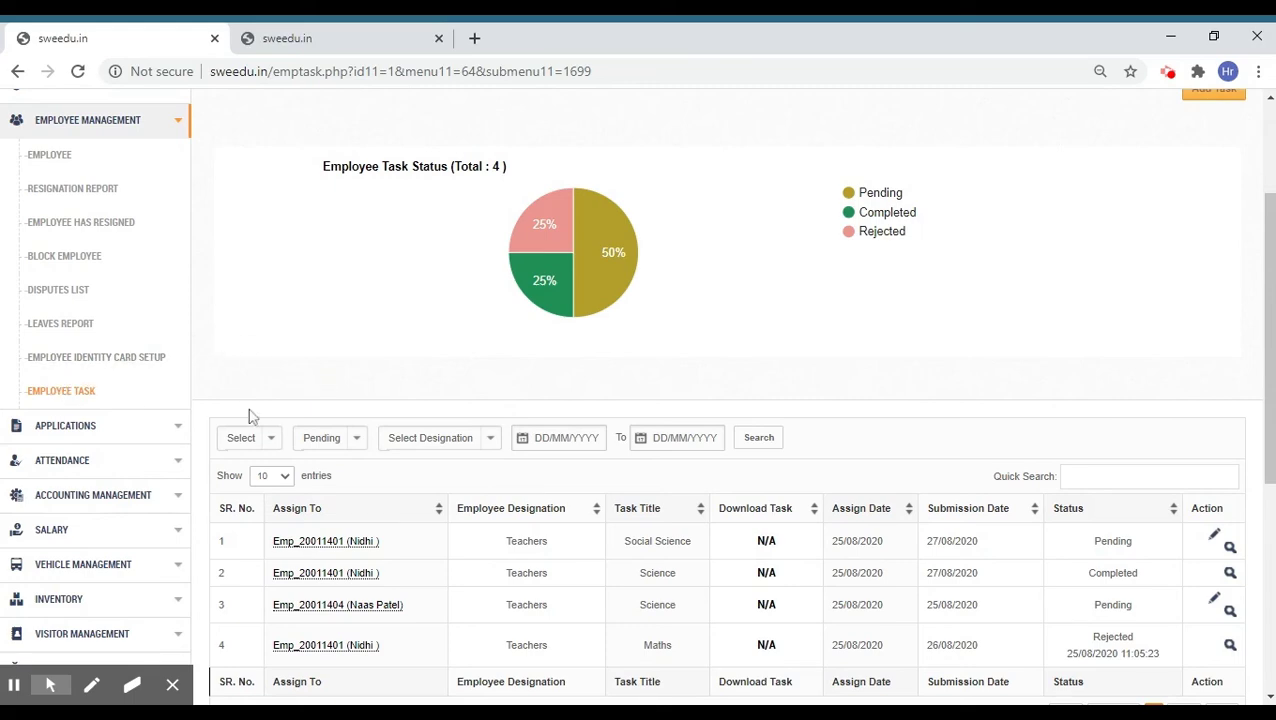
# - Filter the employee salary details to July 2020, and open and cancel the salary payment confirmation for the first listed teacher
pyautogui.click(163, 522)
pyautogui.click(86, 490)
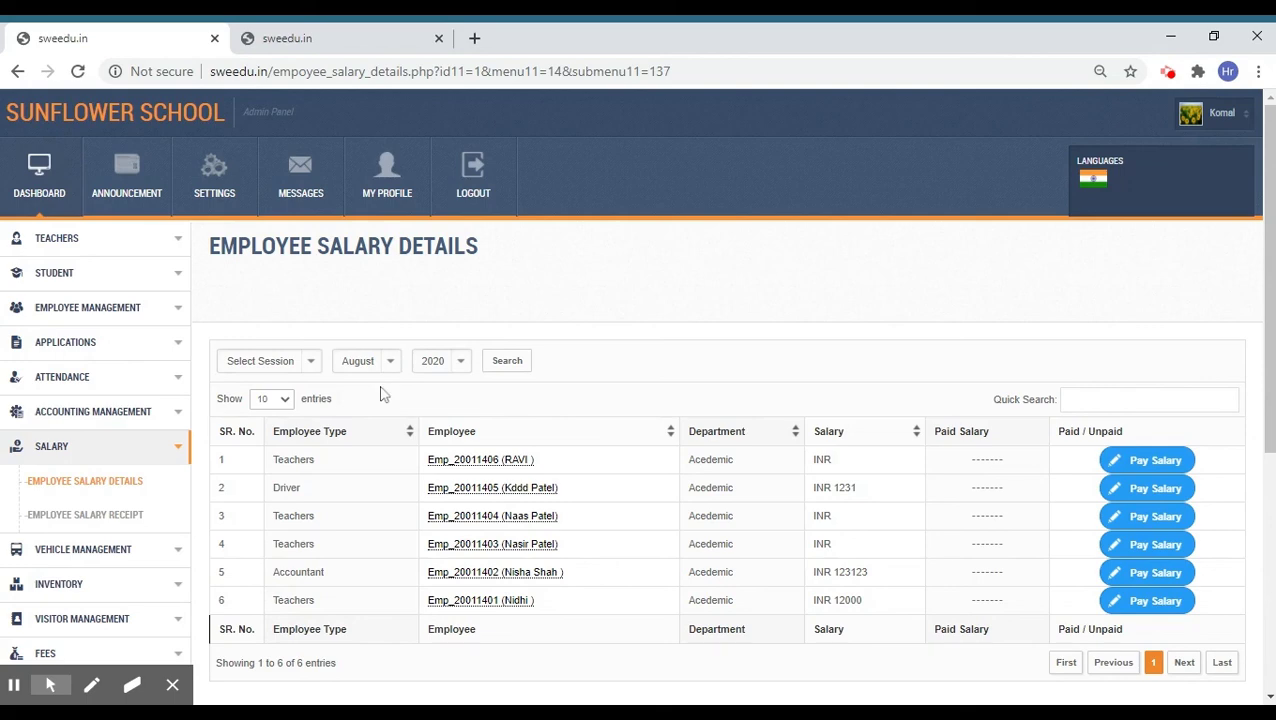
pyautogui.click(380, 393)
pyautogui.click(478, 364)
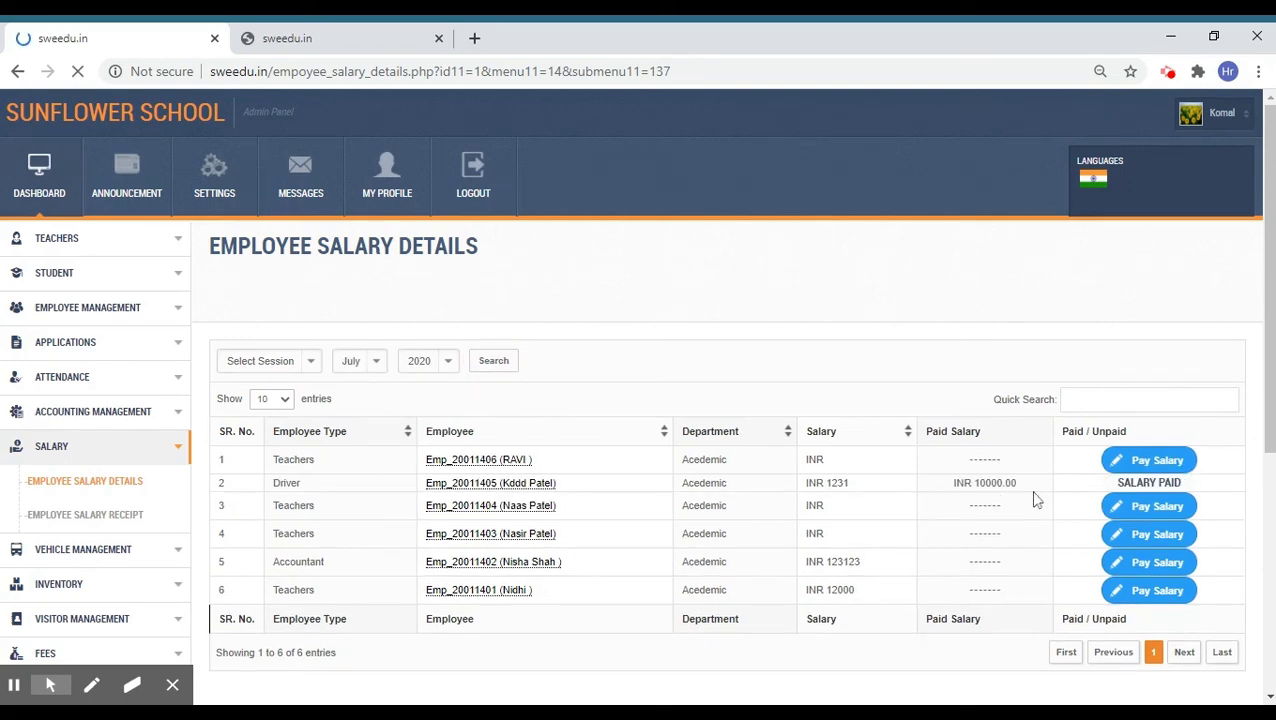
pyautogui.click(1135, 462)
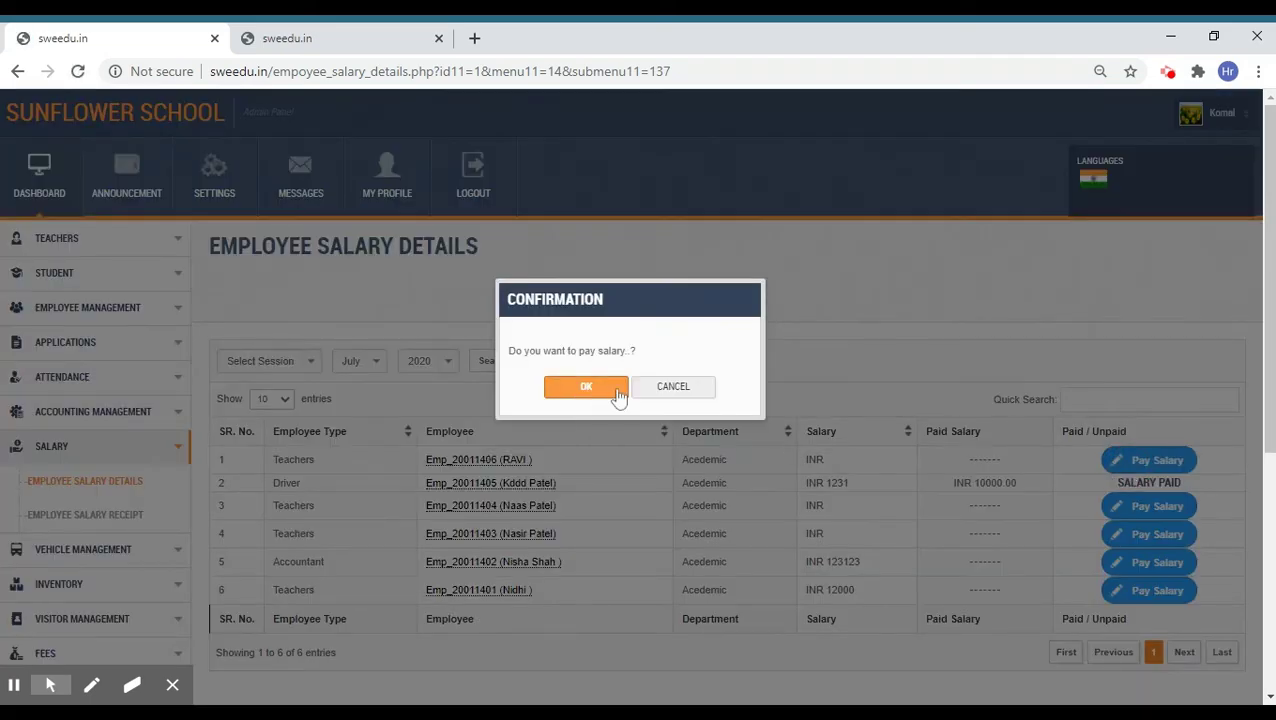
pyautogui.click(670, 393)
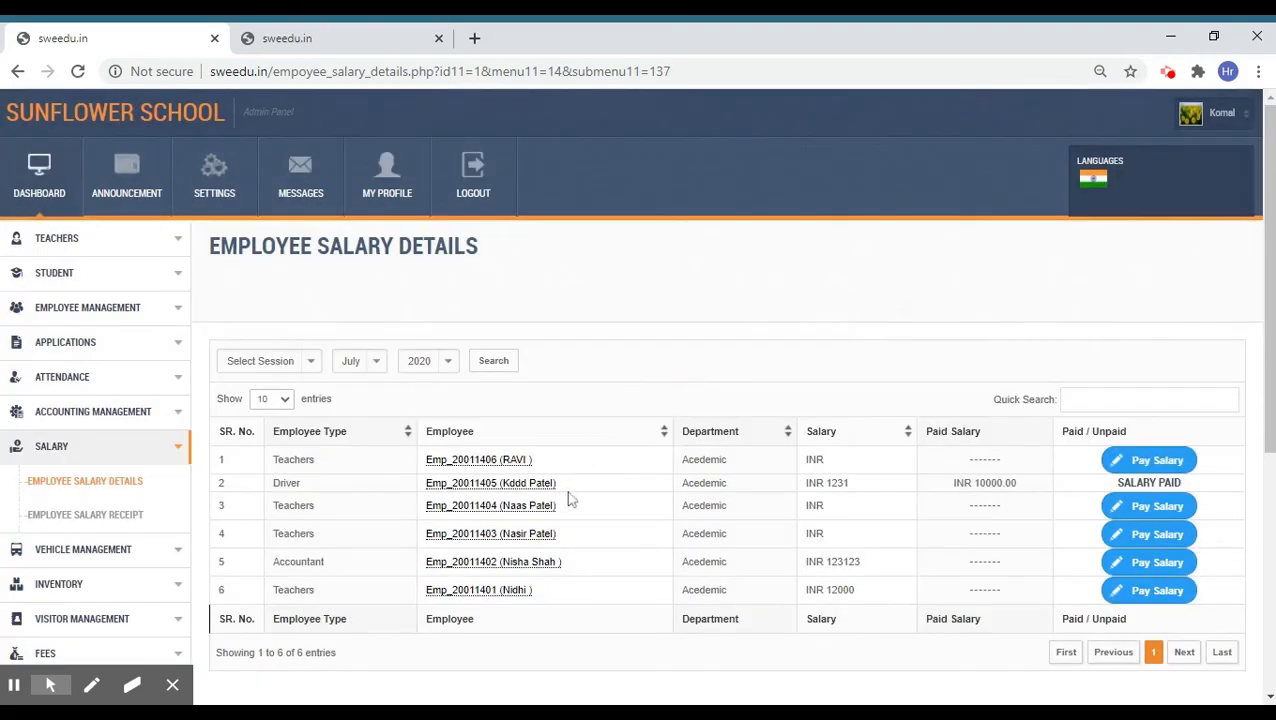
# - Open the employee salary receipts and search for those of July 2020
pyautogui.click(78, 512)
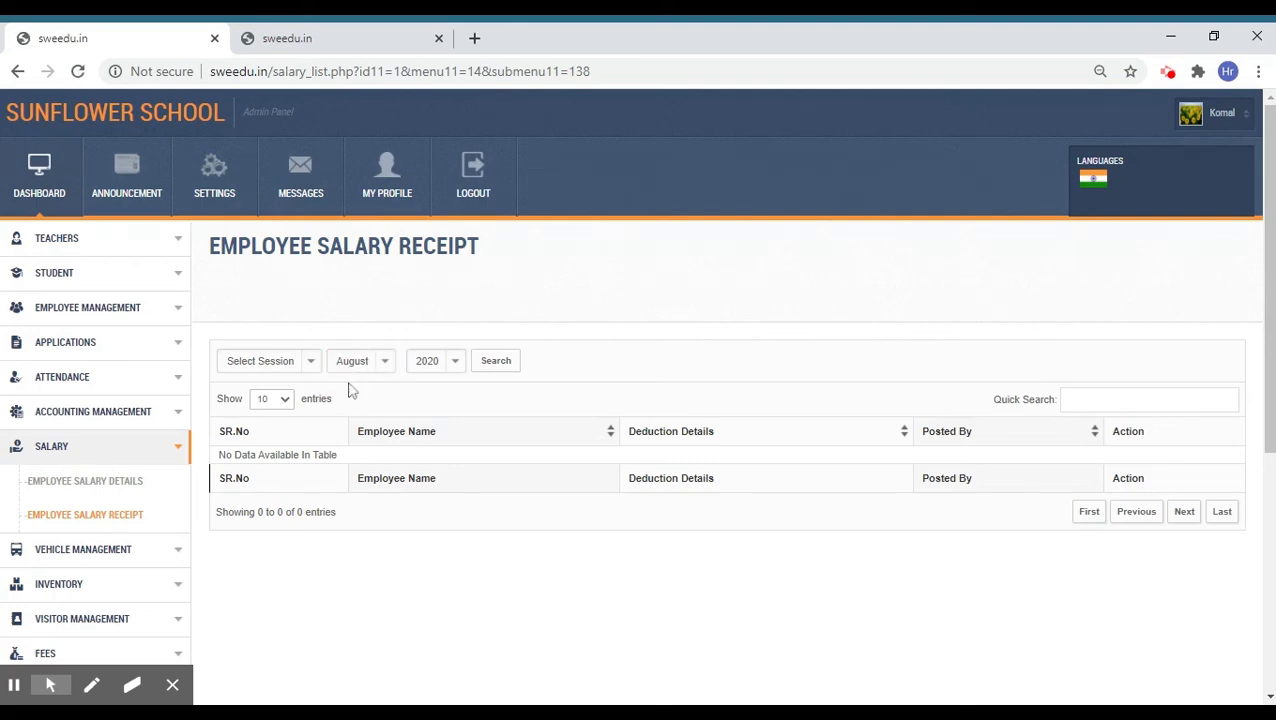
pyautogui.click(349, 384)
pyautogui.click(480, 361)
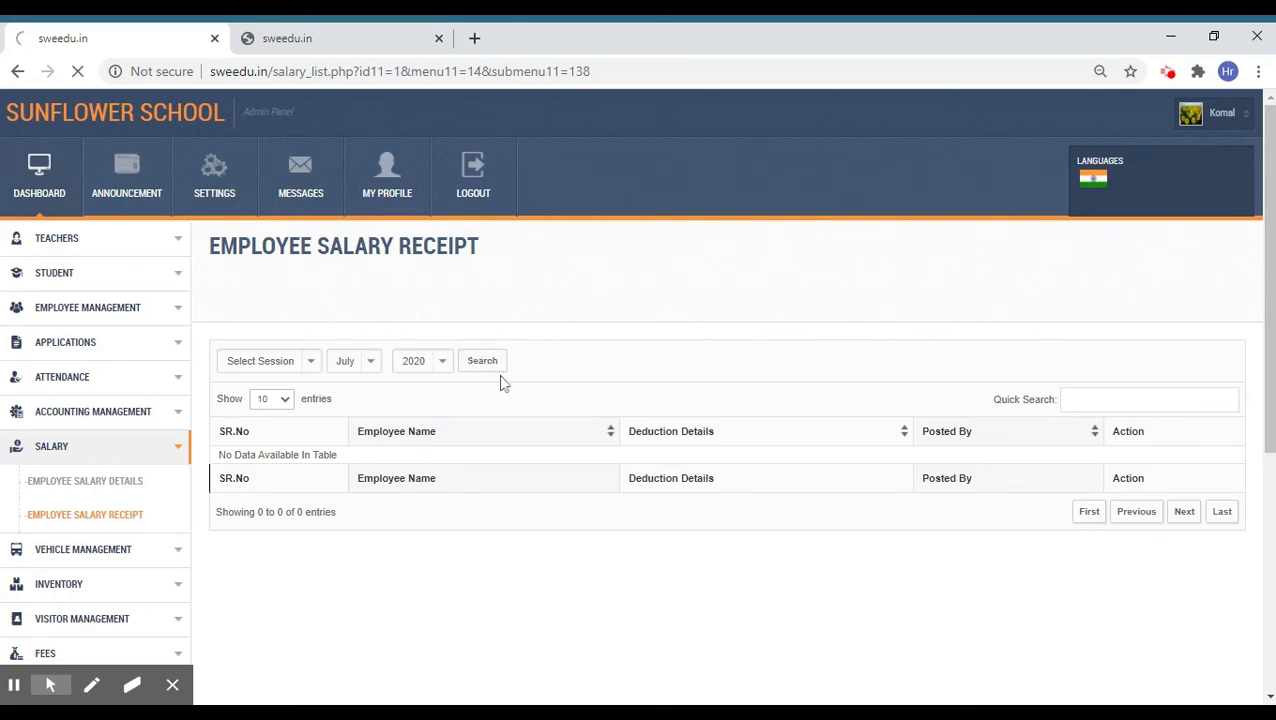